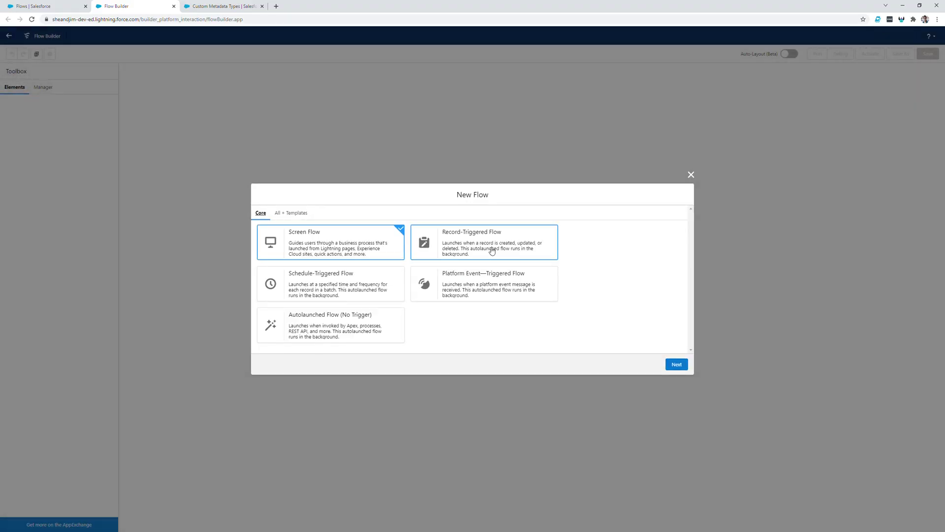
Step: Start a Record-Triggered Flow on Opportunity Product, triggered when a record is created or updated
{"action": "left_click", "coordinate": [492, 250]}
{"action": "left_click", "coordinate": [677, 365]}
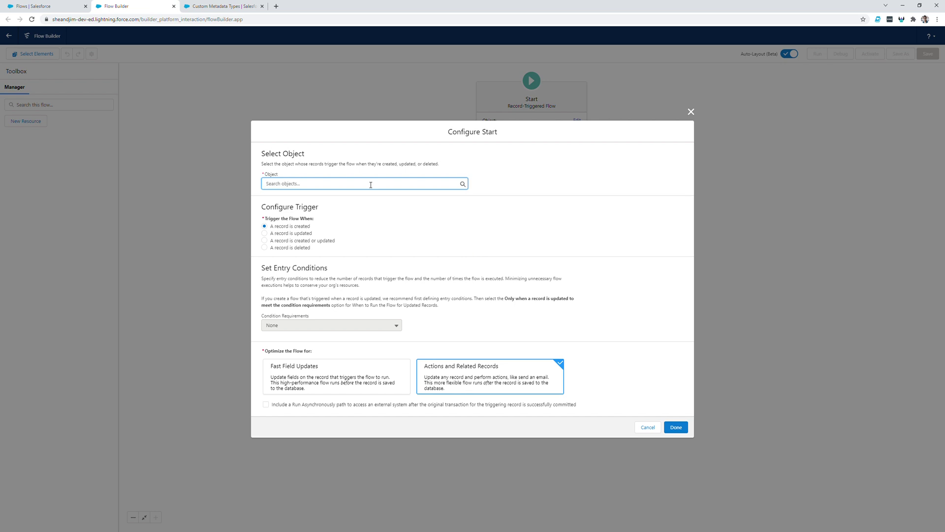
{"action": "type", "text": "opp"}
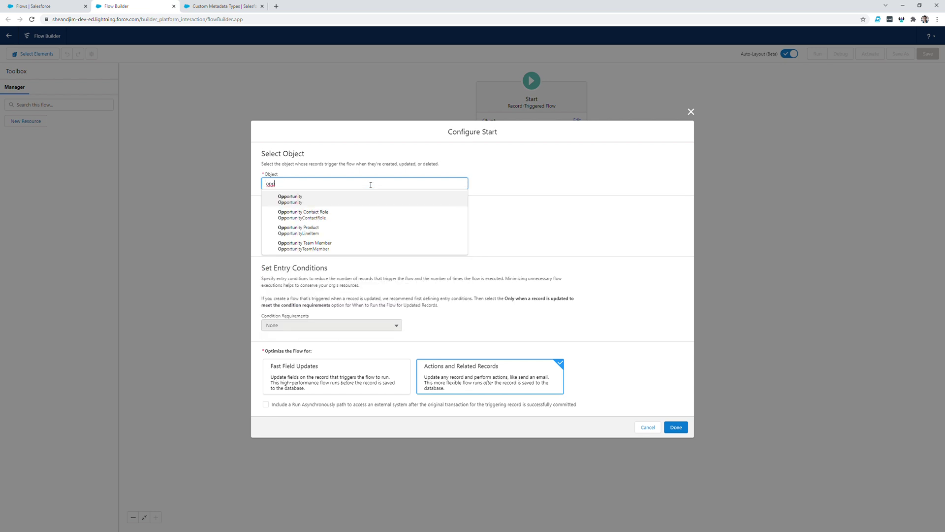
{"action": "left_click", "coordinate": [330, 232]}
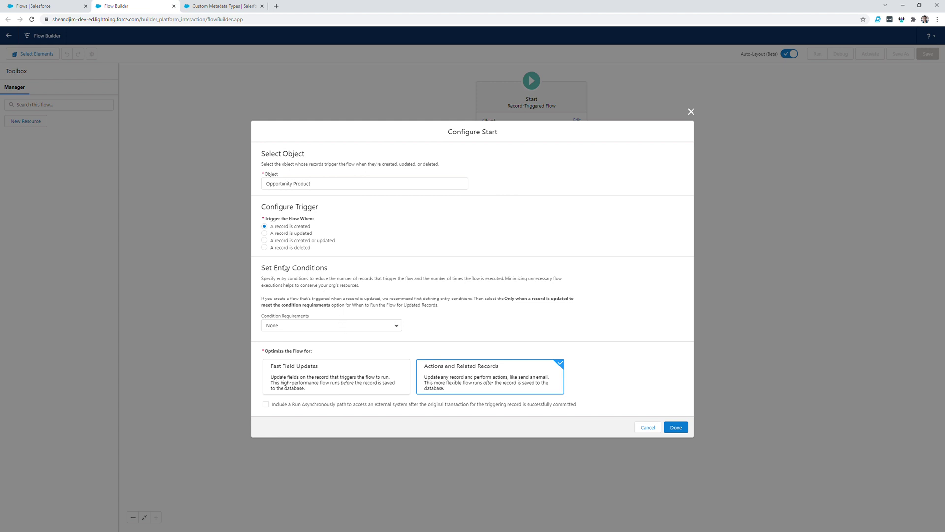
{"action": "left_click", "coordinate": [265, 241]}
{"action": "left_click", "coordinate": [676, 427]}
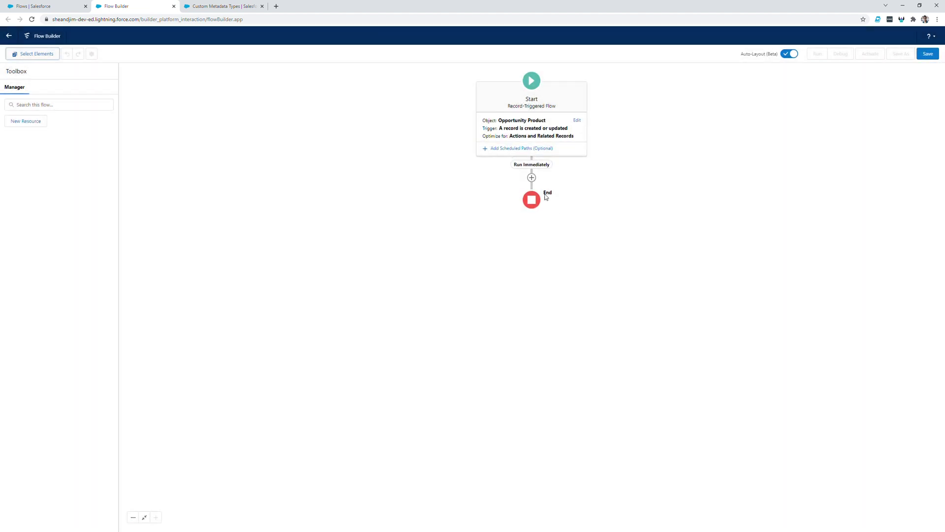
Step: Add an Assignment after the start labelled 'Adding record and record prior to collection variables'
{"action": "left_click", "coordinate": [535, 179]}
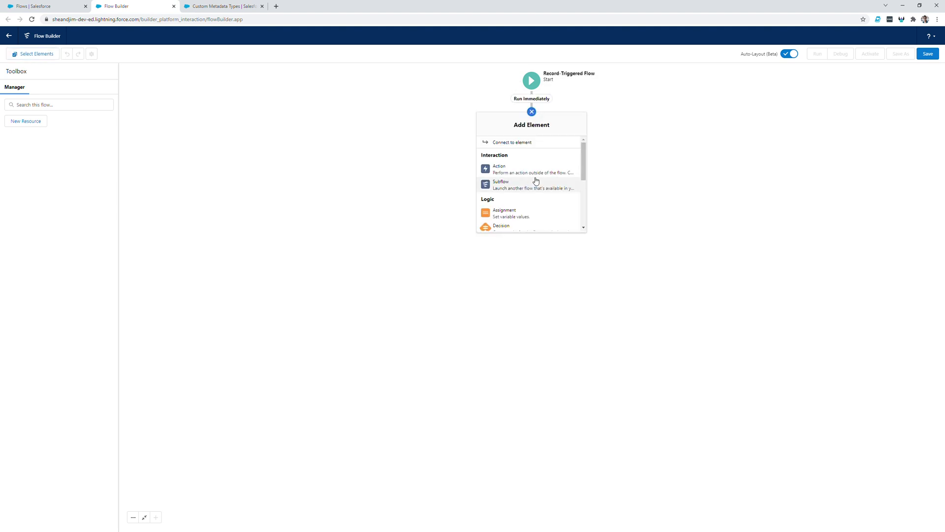
{"action": "left_click", "coordinate": [522, 215]}
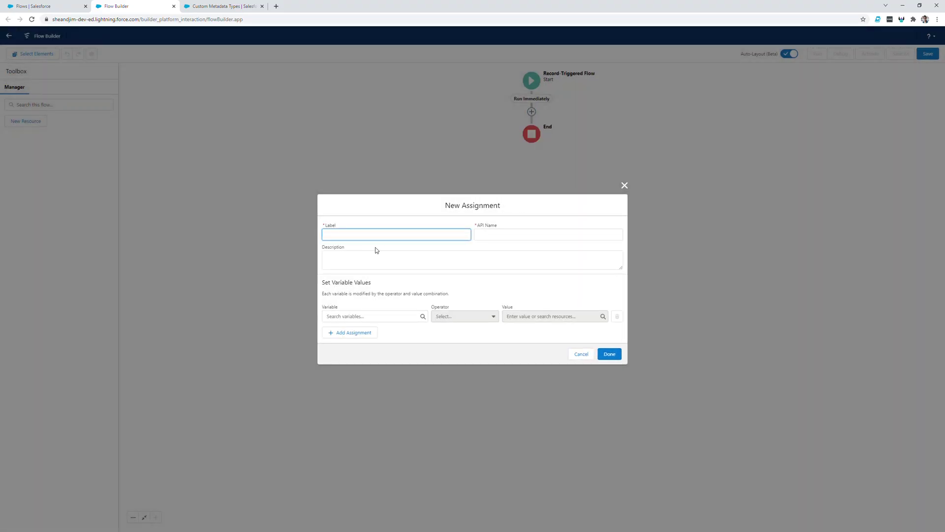
{"action": "type", "text": "Adding"}
{"action": "type", "text": "record and record prior to collection variables"}
{"action": "left_click", "coordinate": [376, 317]}
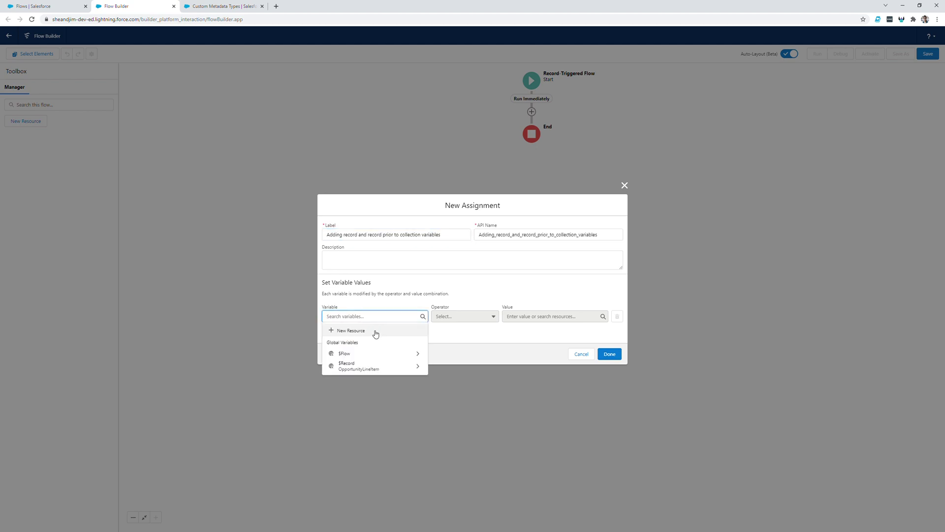
Step: Create CurrentRecords, an input-available Opportunity Product record collection variable
{"action": "left_click", "coordinate": [375, 332]}
{"action": "left_click", "coordinate": [387, 254]}
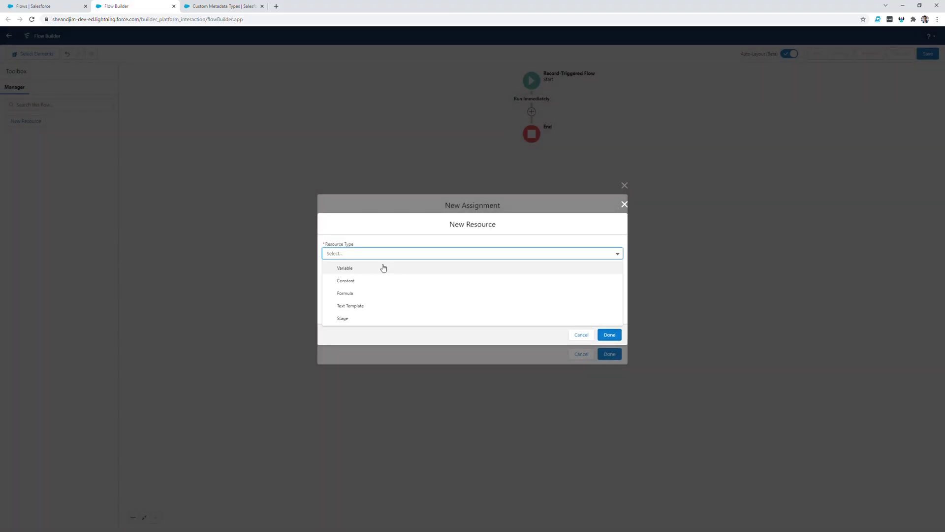
{"action": "left_click", "coordinate": [384, 268]}
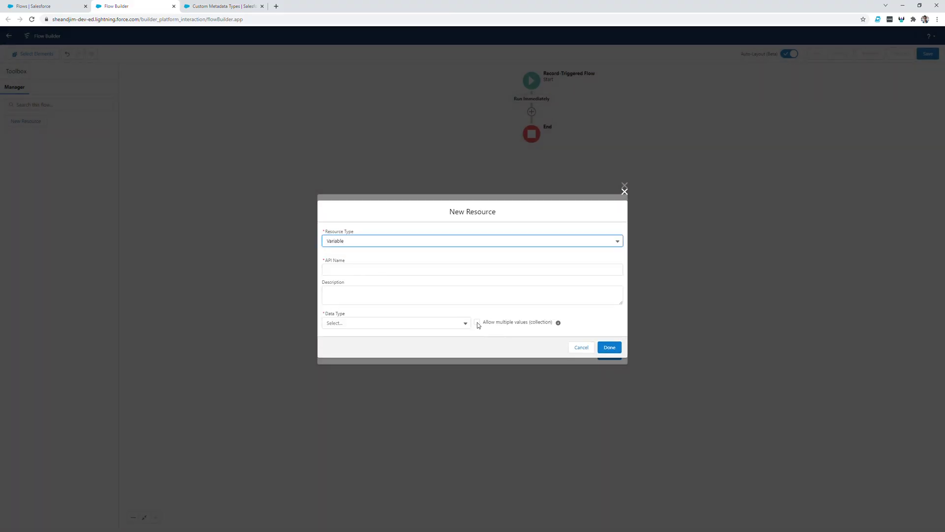
{"action": "left_click", "coordinate": [477, 323]}
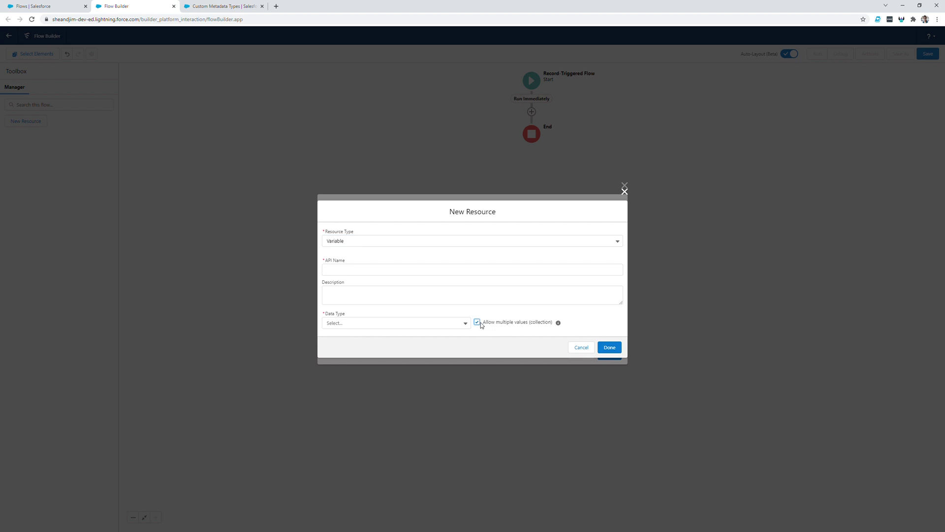
{"action": "left_click", "coordinate": [442, 329]}
{"action": "left_click", "coordinate": [394, 353]}
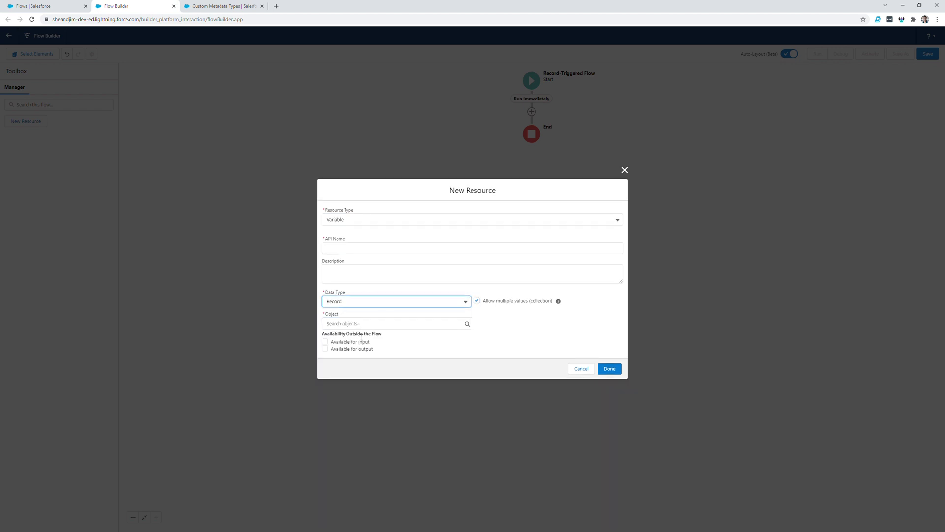
{"action": "left_click", "coordinate": [362, 324]}
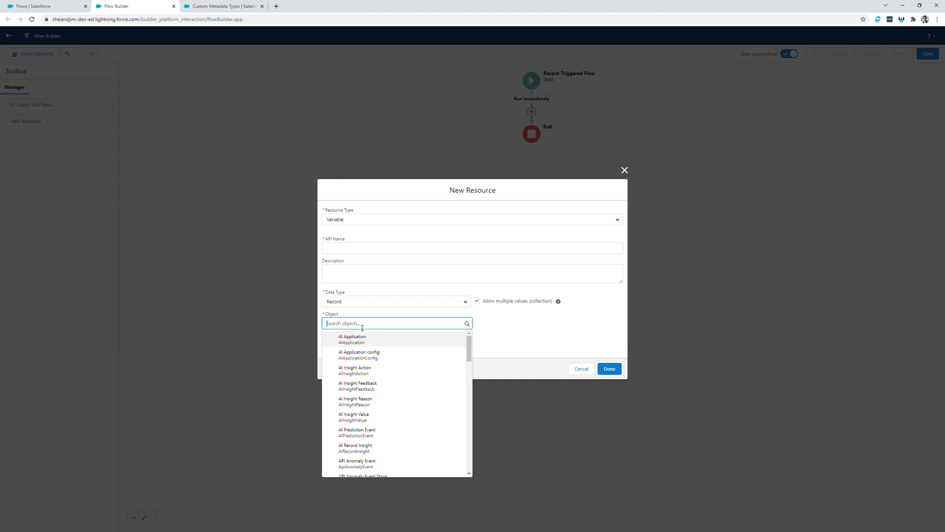
{"action": "type", "text": "Opp"}
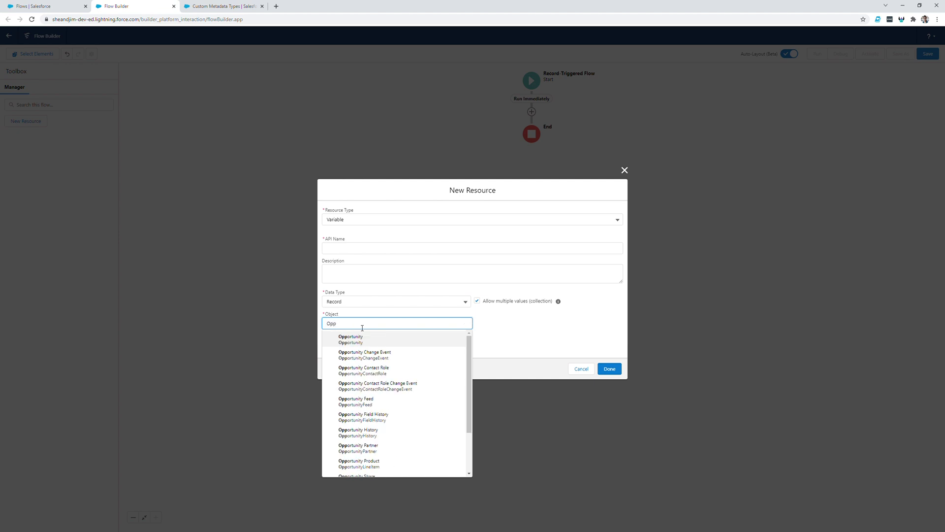
{"action": "left_click", "coordinate": [366, 463]}
{"action": "left_click", "coordinate": [324, 342]}
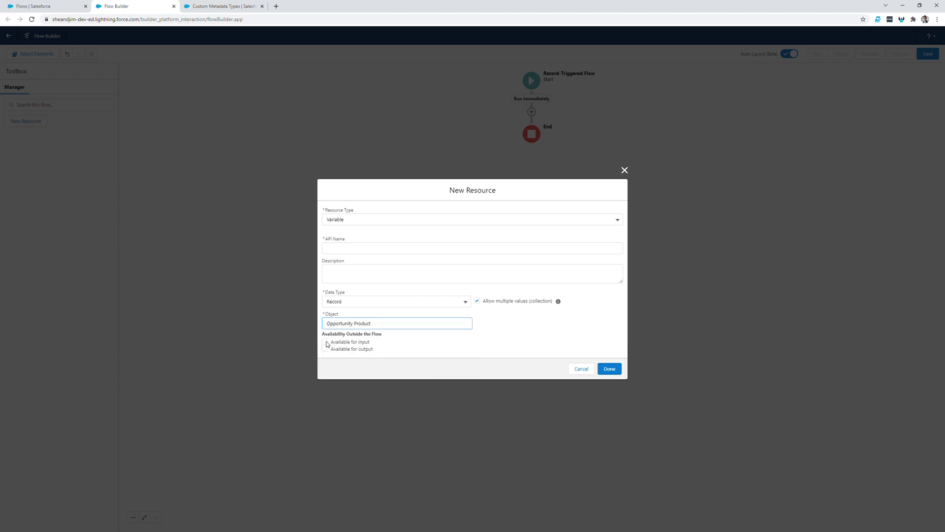
{"action": "left_click", "coordinate": [349, 249]}
{"action": "type", "text": "C"}
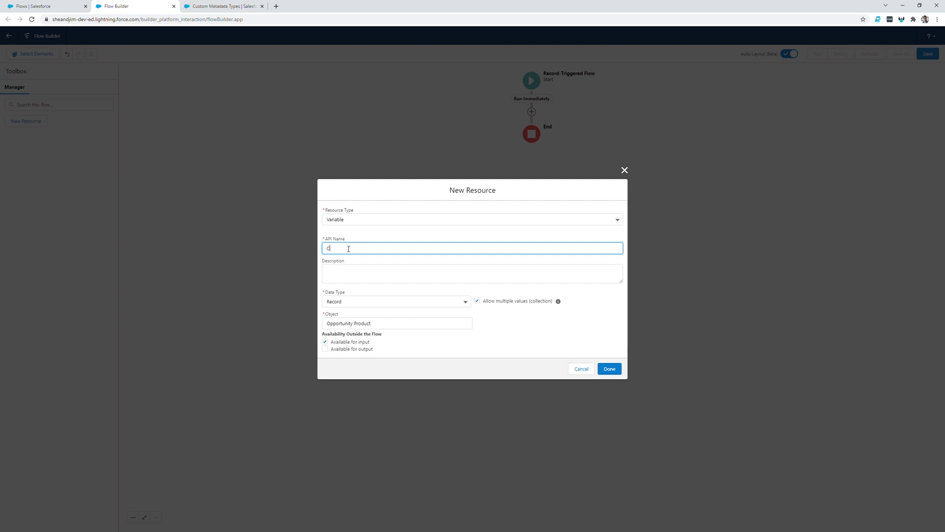
{"action": "type", "text": "urrentRecords"}
{"action": "left_click", "coordinate": [611, 369]}
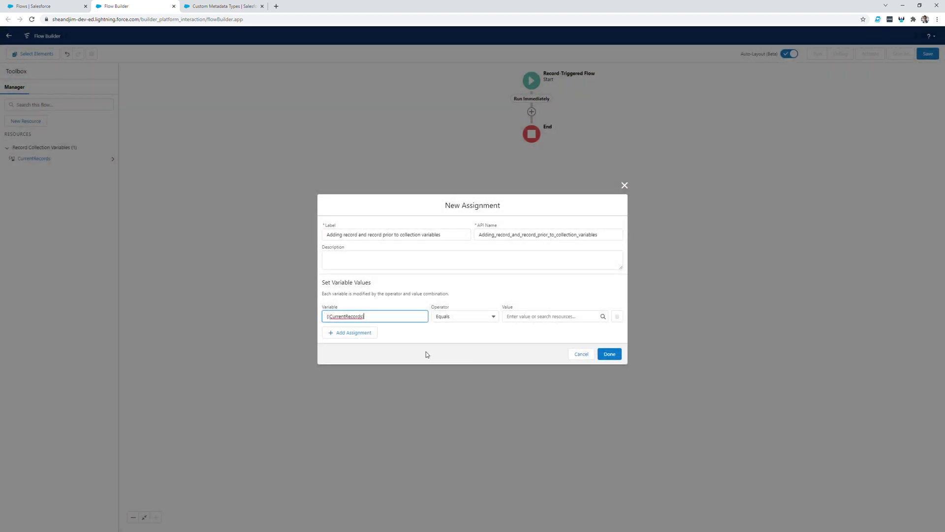
Step: Make the first assignment row add $Record to CurrentRecords, then start a second row
{"action": "left_click", "coordinate": [464, 319]}
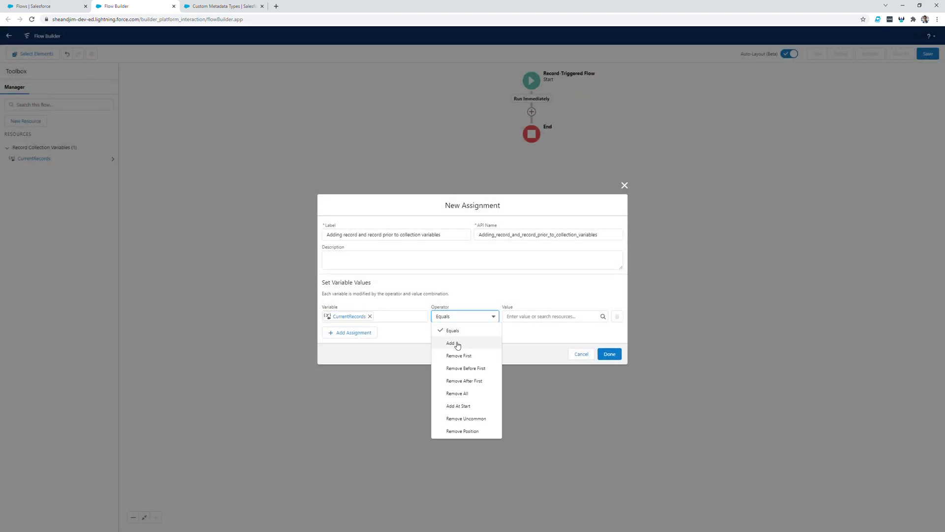
{"action": "left_click", "coordinate": [457, 344]}
{"action": "left_click", "coordinate": [528, 317]}
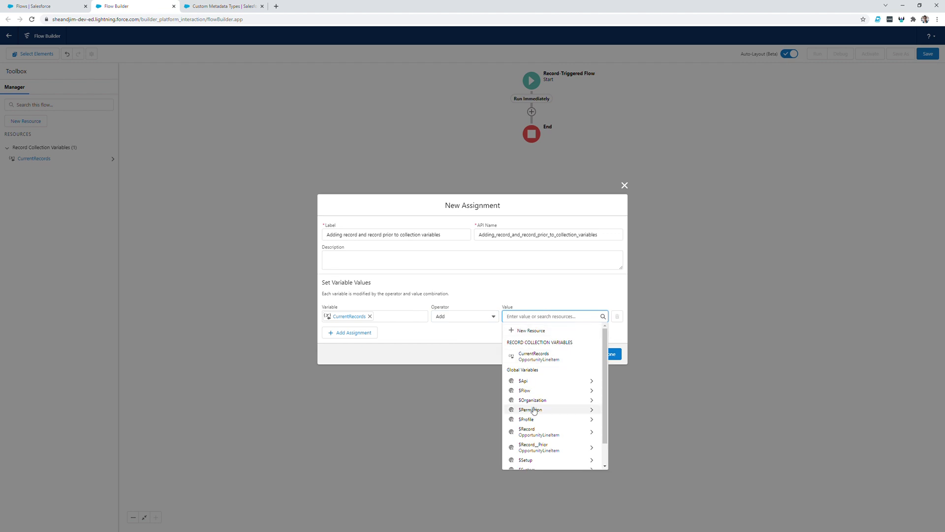
{"action": "left_click", "coordinate": [539, 432]}
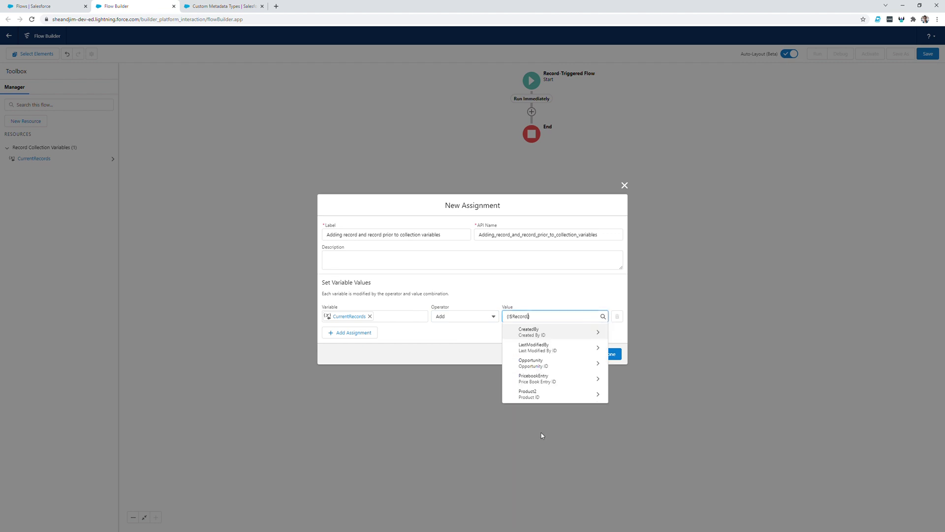
{"action": "left_click", "coordinate": [349, 337]}
{"action": "left_click", "coordinate": [352, 329]}
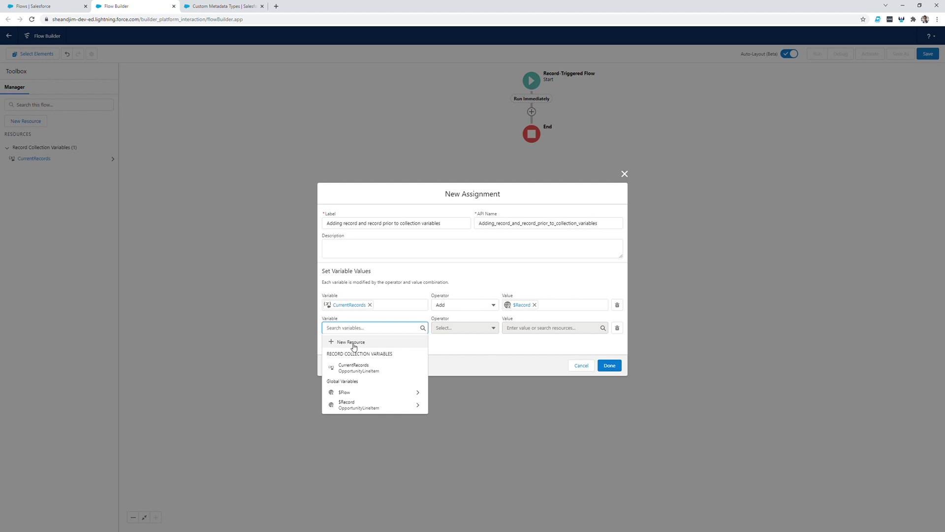
Step: Create PriorRecords, an input-available Opportunity Product record collection variable
{"action": "left_click", "coordinate": [353, 344]}
{"action": "left_click", "coordinate": [352, 255]}
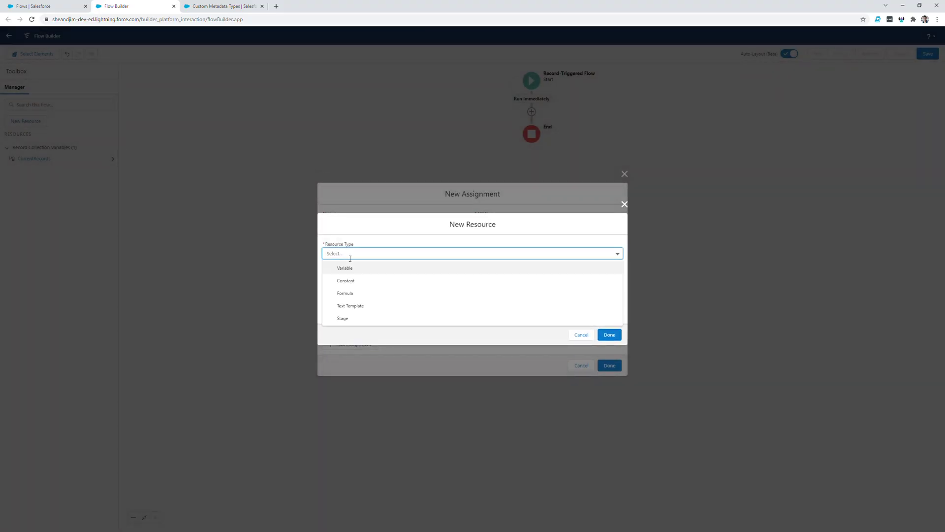
{"action": "left_click", "coordinate": [352, 269]}
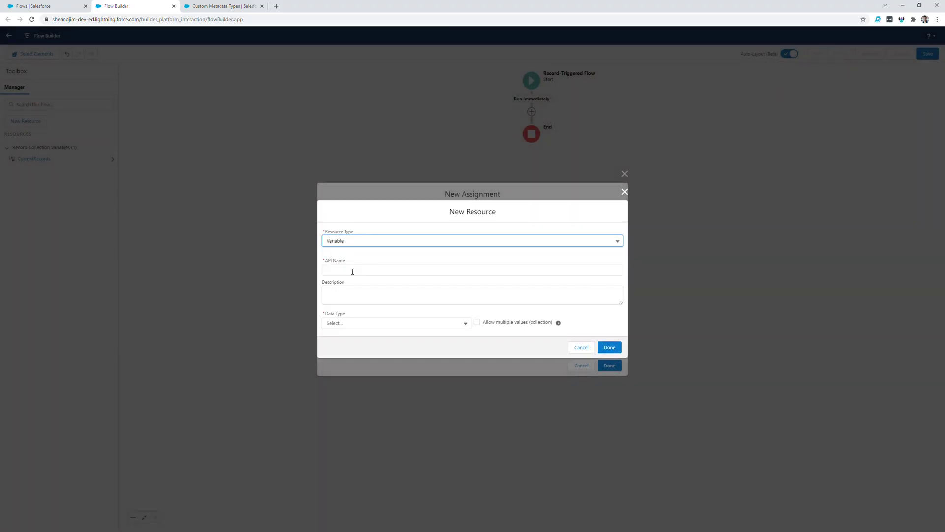
{"action": "left_click", "coordinate": [477, 323]}
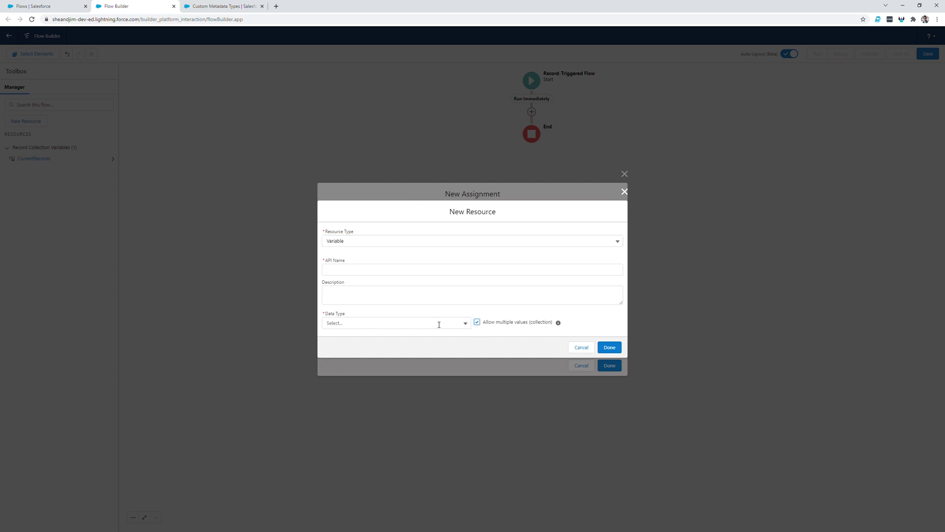
{"action": "left_click", "coordinate": [436, 325]}
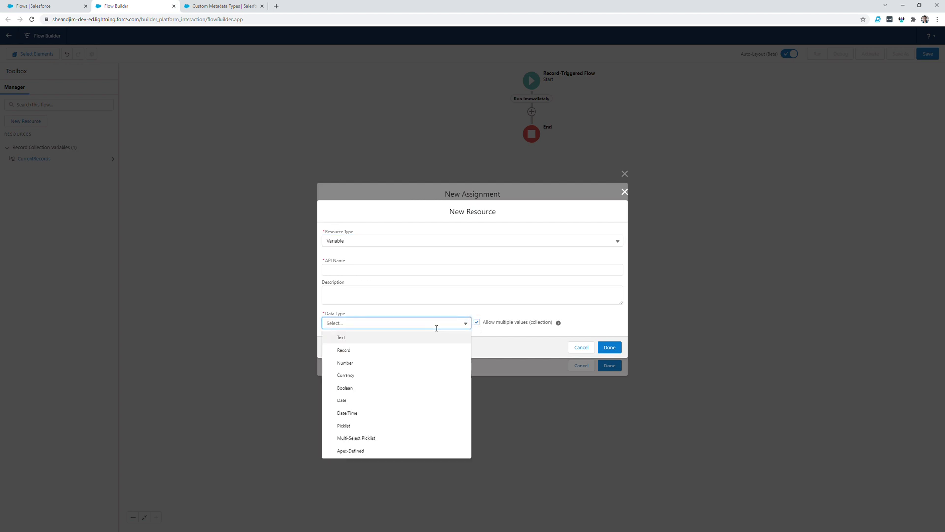
{"action": "left_click", "coordinate": [394, 350]}
{"action": "left_click", "coordinate": [342, 327]}
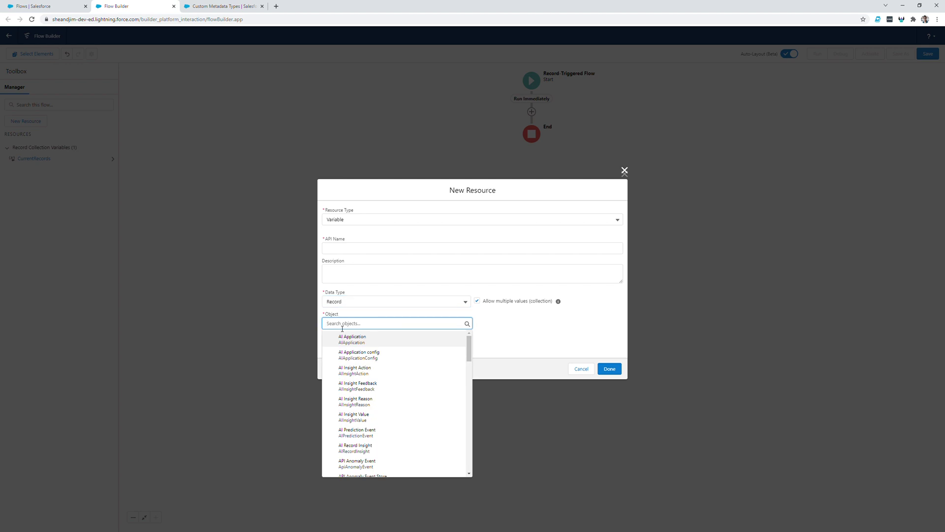
{"action": "type", "text": "Opp"}
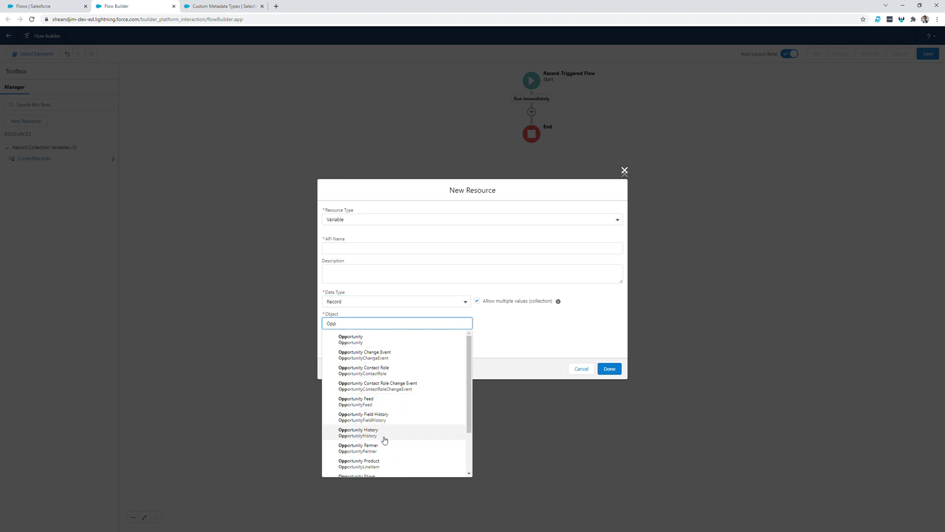
{"action": "left_click", "coordinate": [384, 462]}
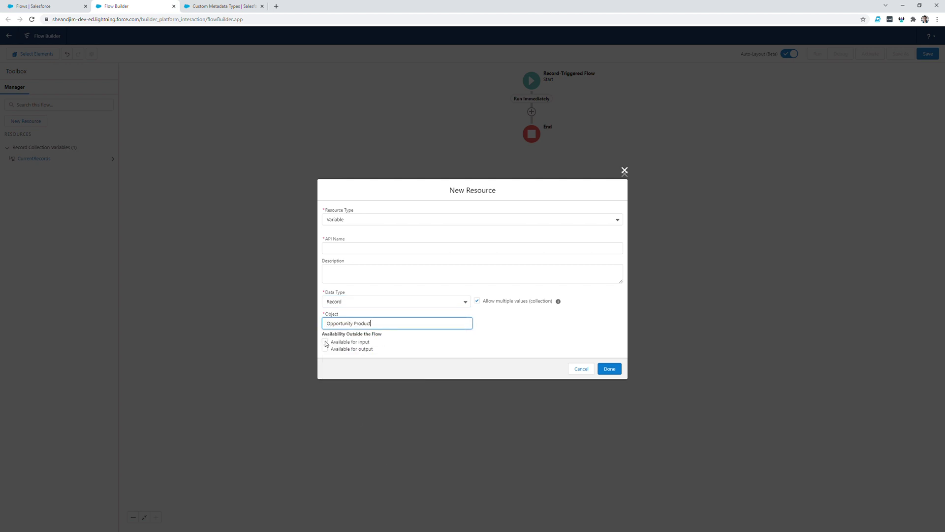
{"action": "left_click", "coordinate": [324, 342]}
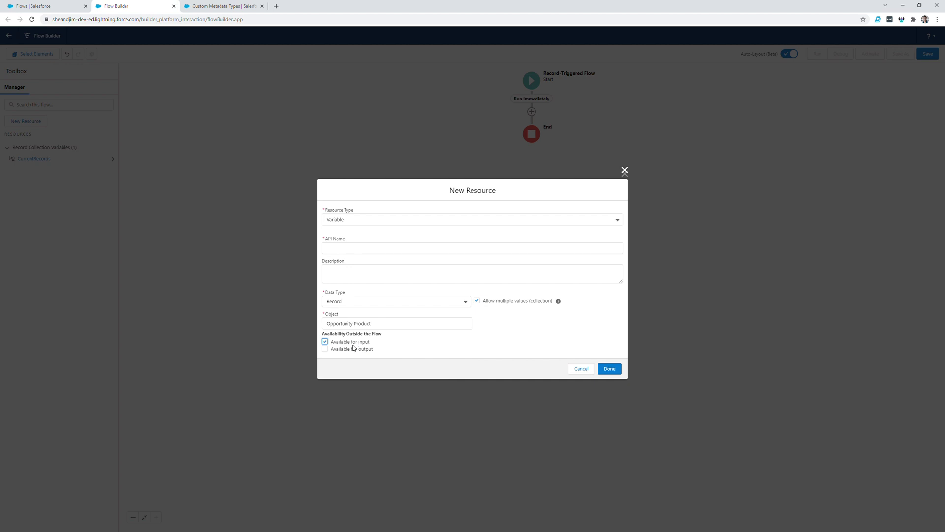
{"action": "left_click", "coordinate": [349, 250]}
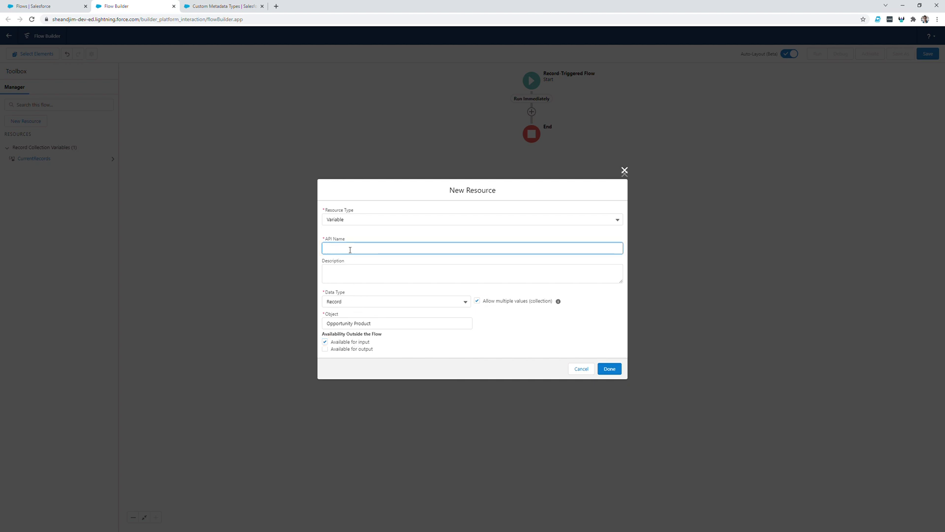
{"action": "type", "text": "PriorRecords"}
{"action": "left_click", "coordinate": [595, 369]}
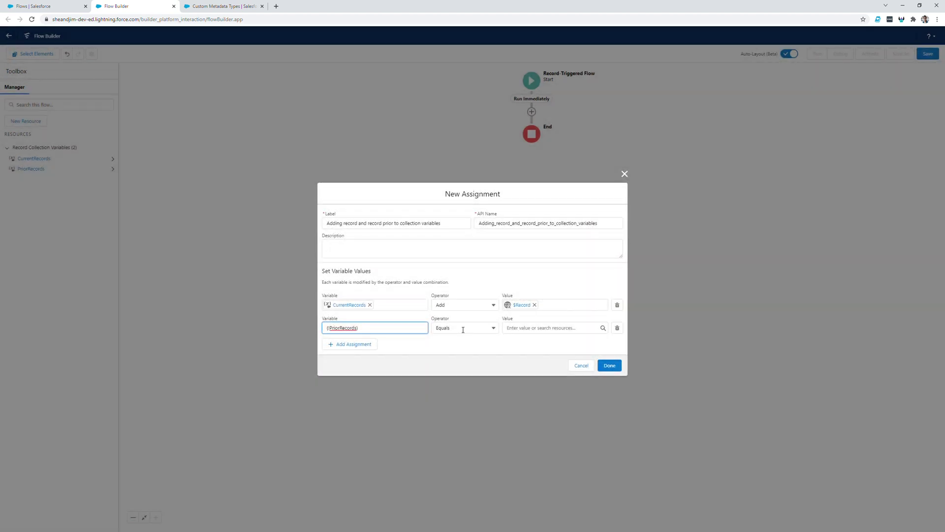
Step: Make the second row add $Record__Prior to PriorRecords and save the assignment
{"action": "left_click", "coordinate": [461, 327]}
{"action": "left_click", "coordinate": [467, 354]}
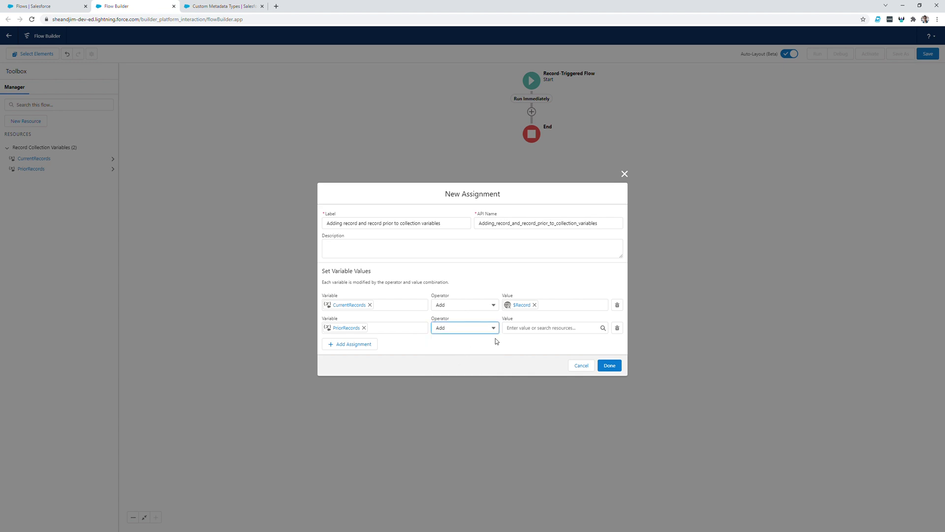
{"action": "left_click", "coordinate": [526, 328]}
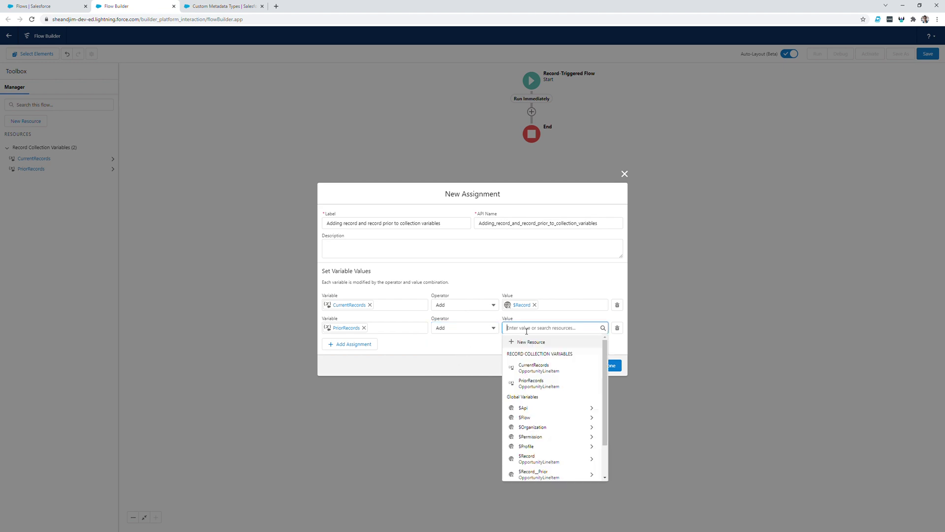
{"action": "left_click", "coordinate": [543, 475]}
{"action": "left_click", "coordinate": [471, 351]}
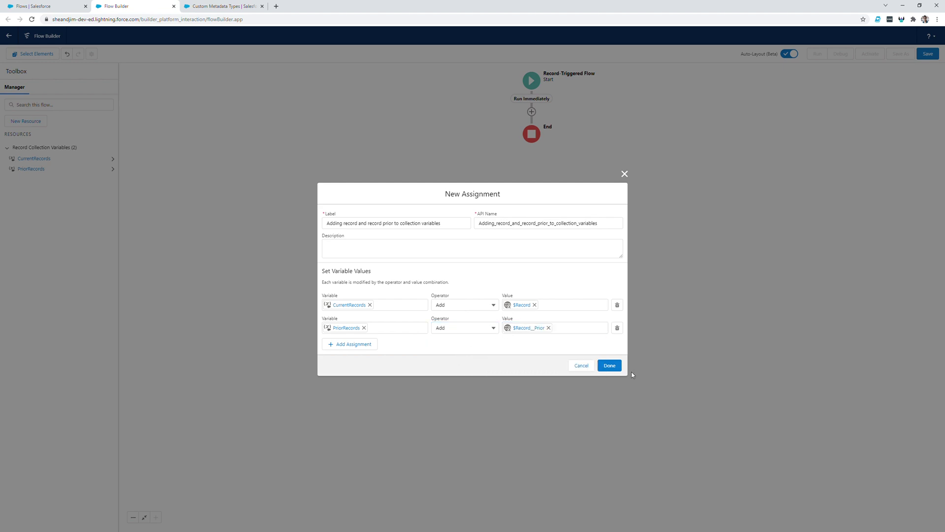
{"action": "left_click", "coordinate": [609, 365]}
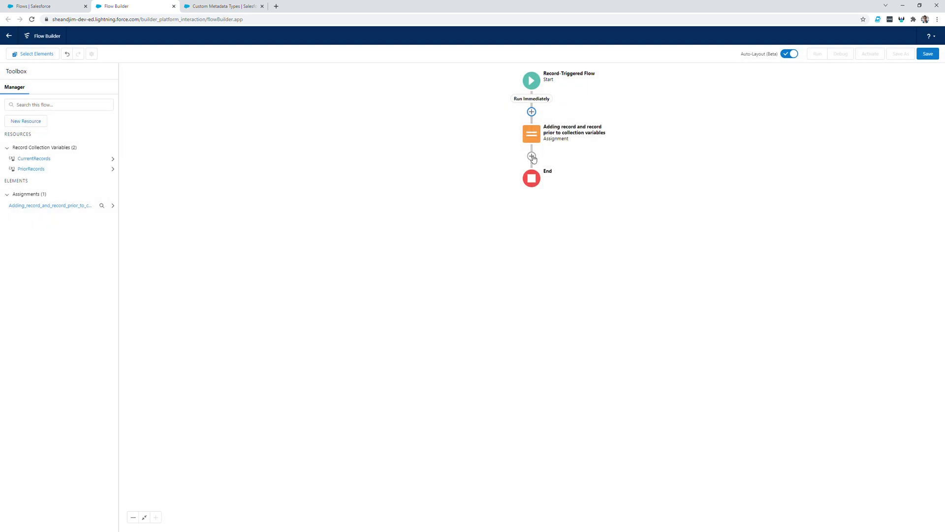
Step: Add an Action after the assignment and filter the action list to the Rollups category
{"action": "left_click", "coordinate": [531, 156]}
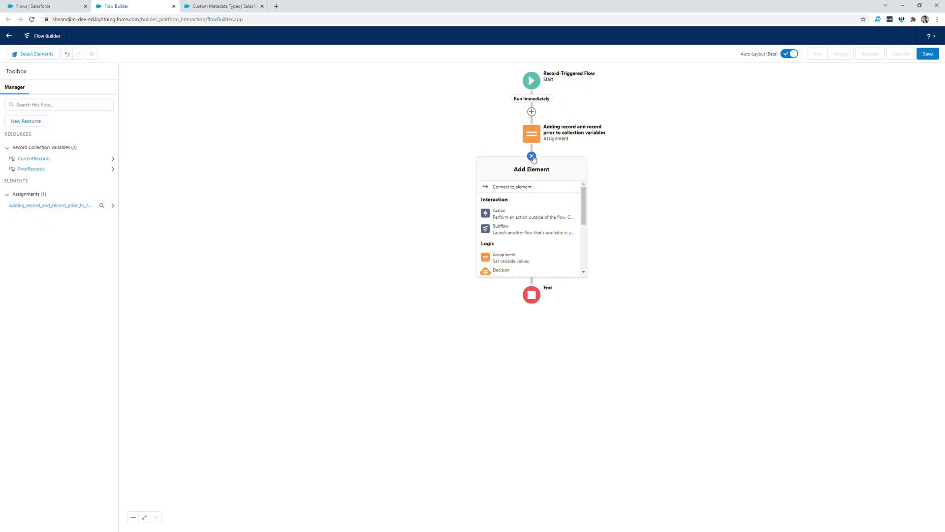
{"action": "left_click", "coordinate": [499, 212]}
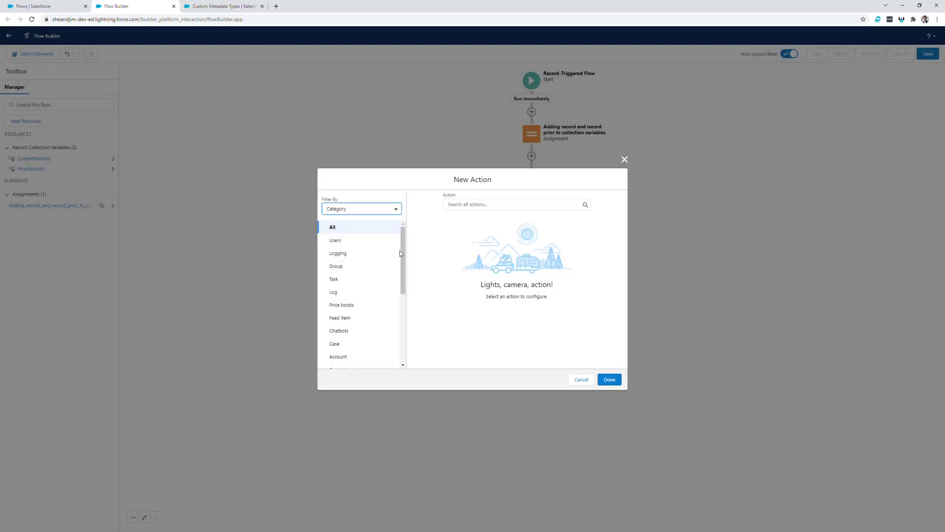
{"action": "scroll", "coordinate": [363, 266], "scroll_direction": "down", "scroll_amount": 3}
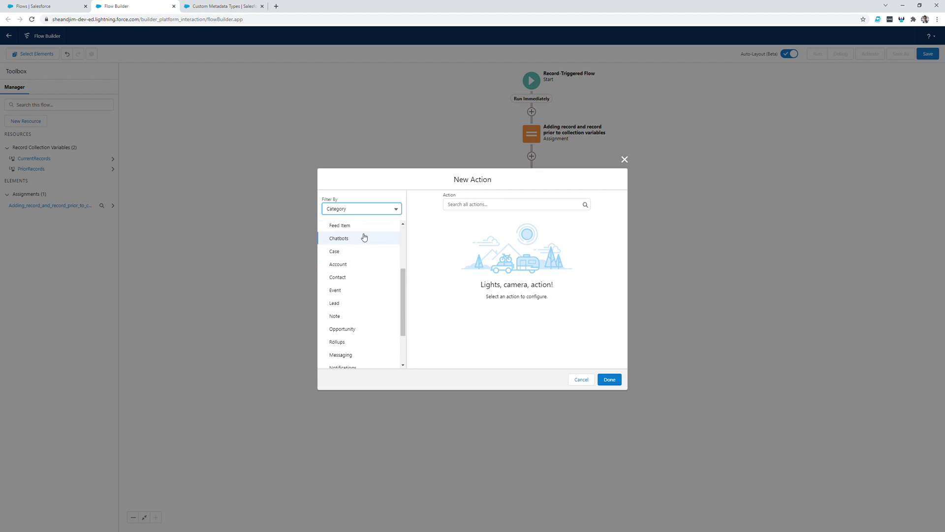
{"action": "scroll", "coordinate": [360, 276], "scroll_direction": "down", "scroll_amount": 2}
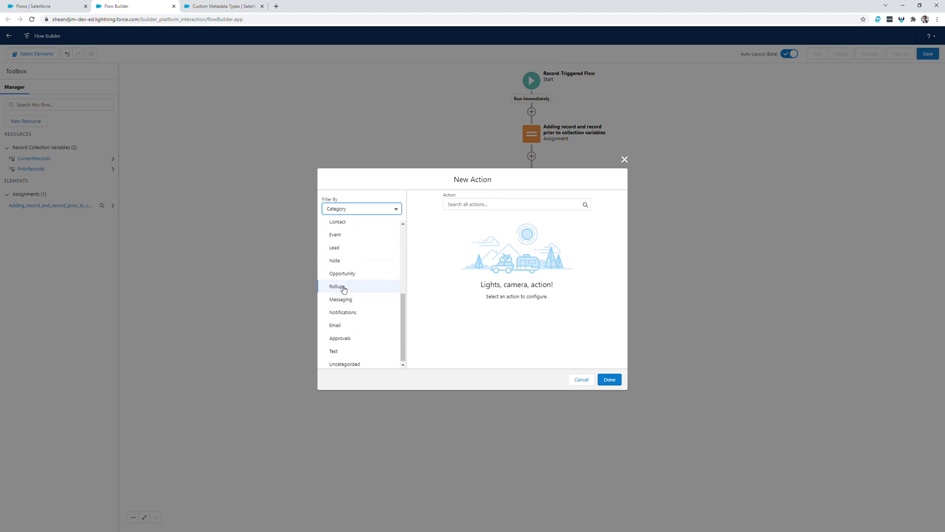
{"action": "left_click", "coordinate": [344, 289]}
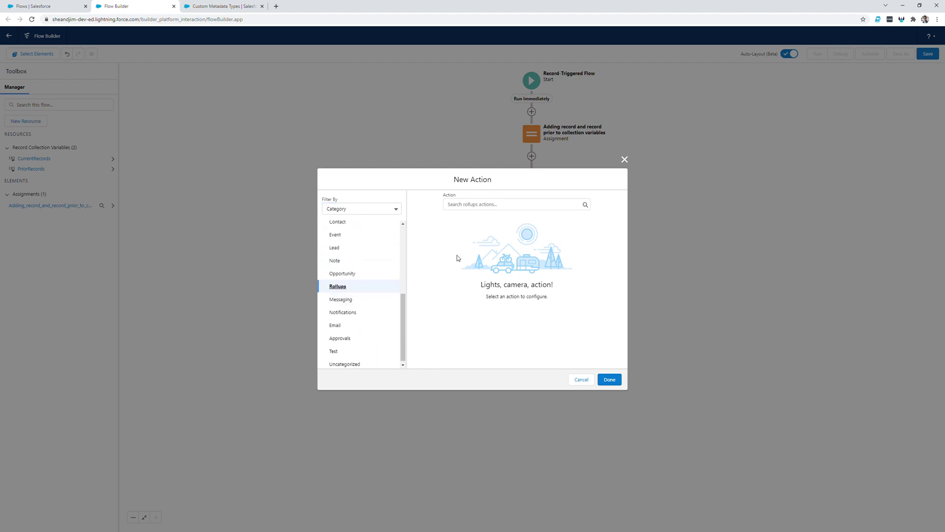
{"action": "left_click", "coordinate": [483, 206]}
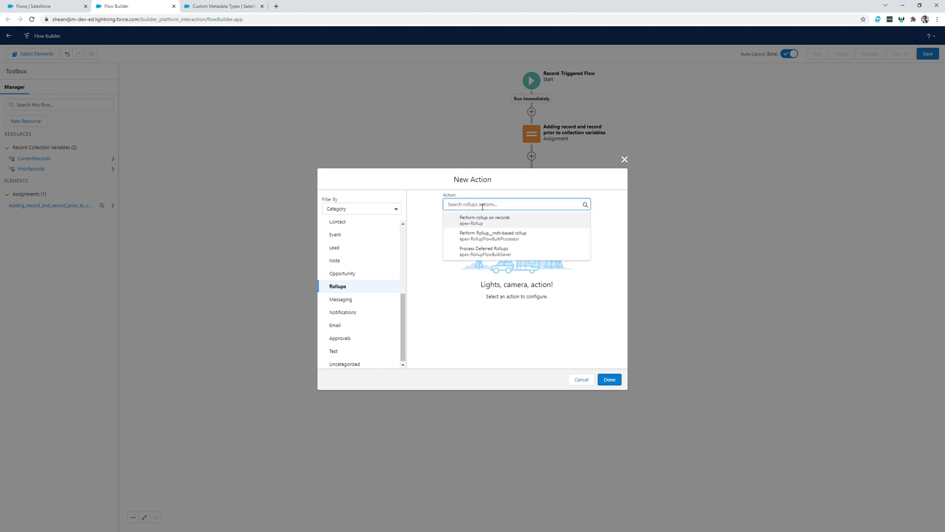
Step: Choose the Perform Rollup__mdt-based rollup action and label it 'Add Rollup CMDT'
{"action": "left_click", "coordinate": [489, 236]}
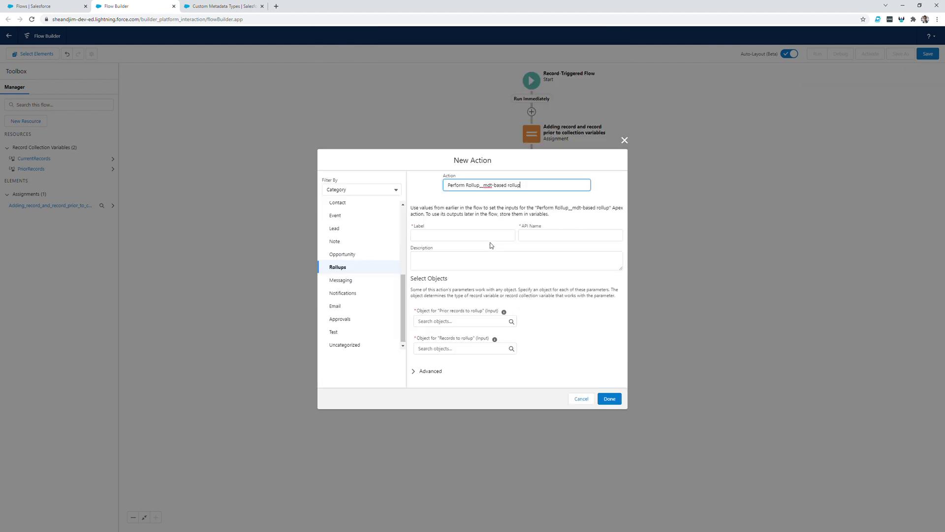
{"action": "left_click", "coordinate": [468, 238]}
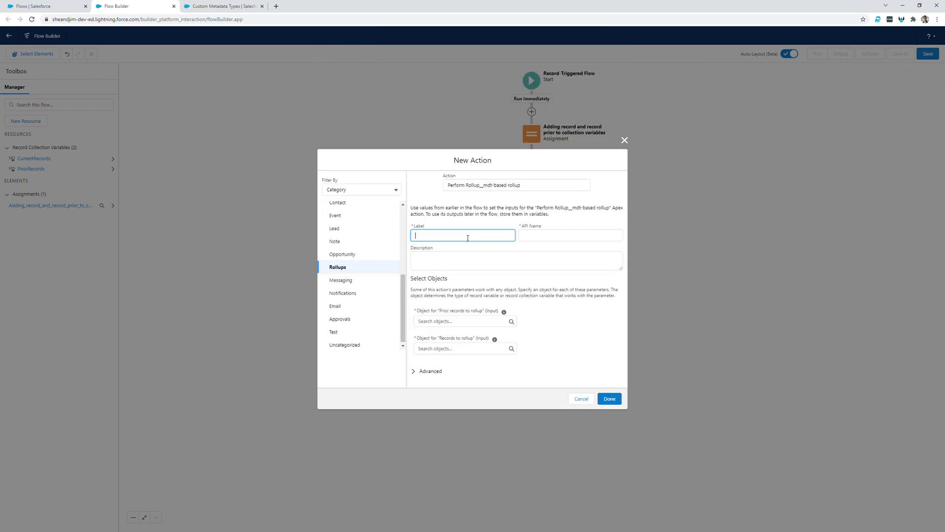
{"action": "type", "text": "Add Rollup CMDT"}
{"action": "key", "text": "Tab"}
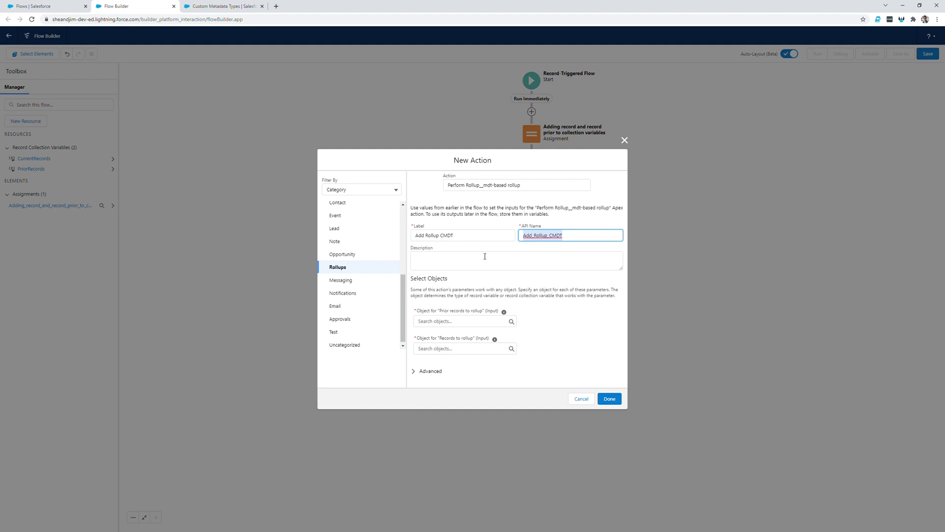
Step: Set both the prior-records and records-to-rollup object types to Opportunity Product
{"action": "left_click", "coordinate": [476, 322]}
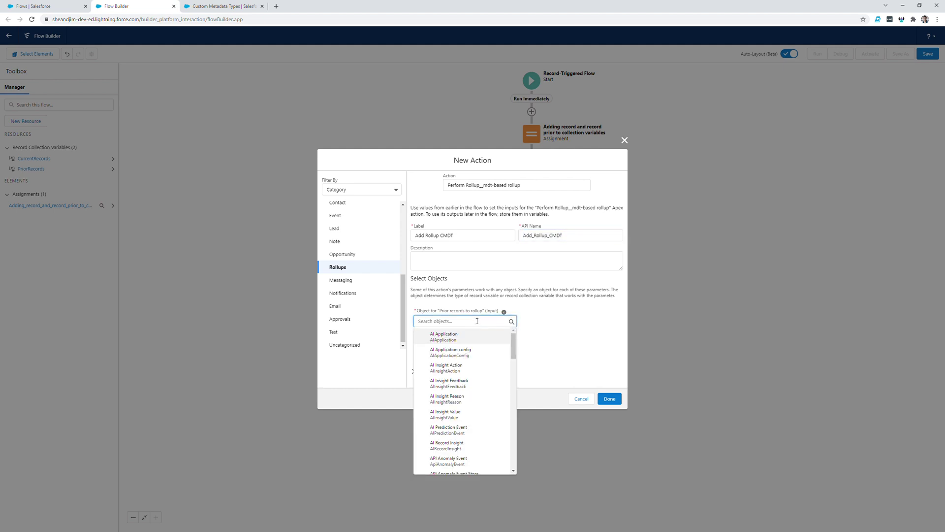
{"action": "type", "text": "Opp"}
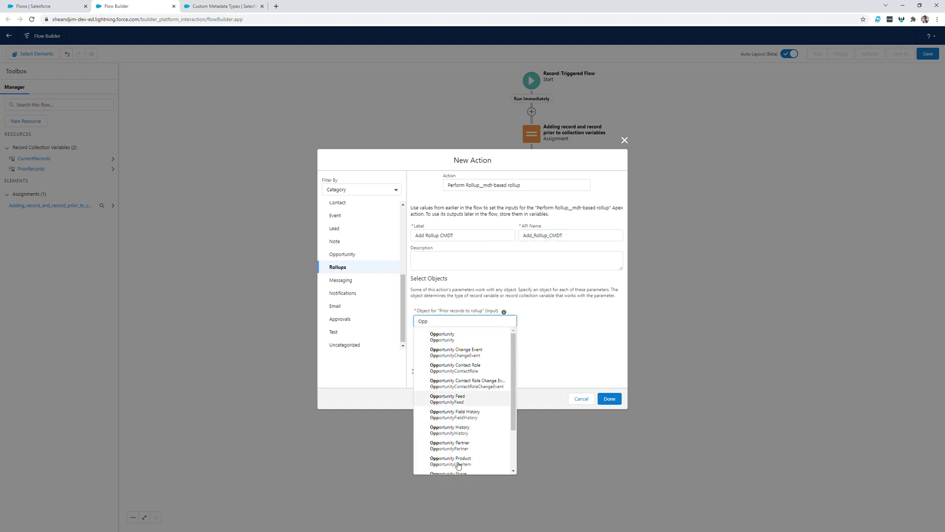
{"action": "left_click", "coordinate": [457, 462]}
{"action": "left_click", "coordinate": [449, 353]}
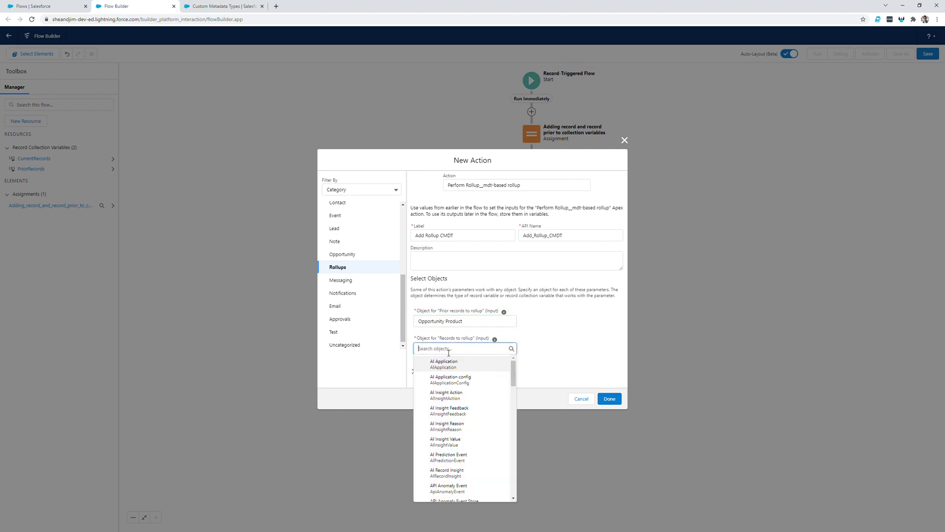
{"action": "type", "text": "Opp"}
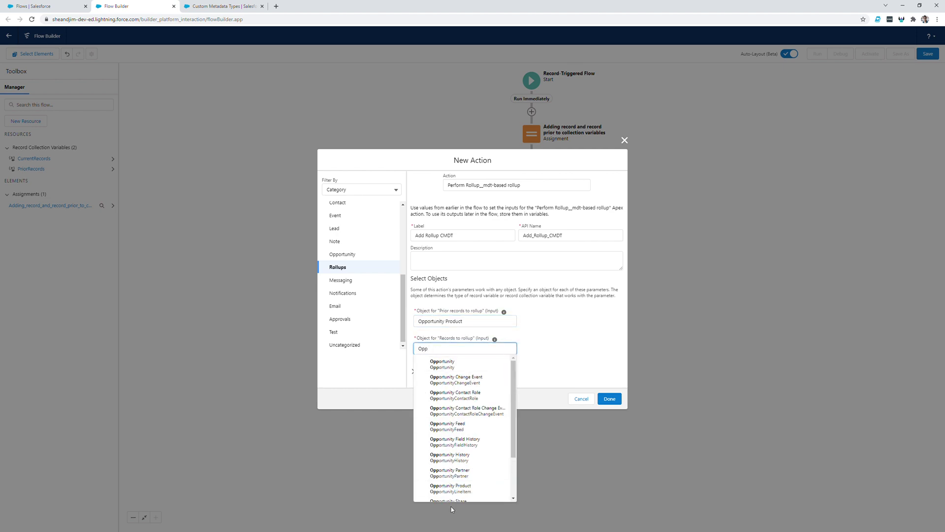
{"action": "left_click", "coordinate": [456, 488]}
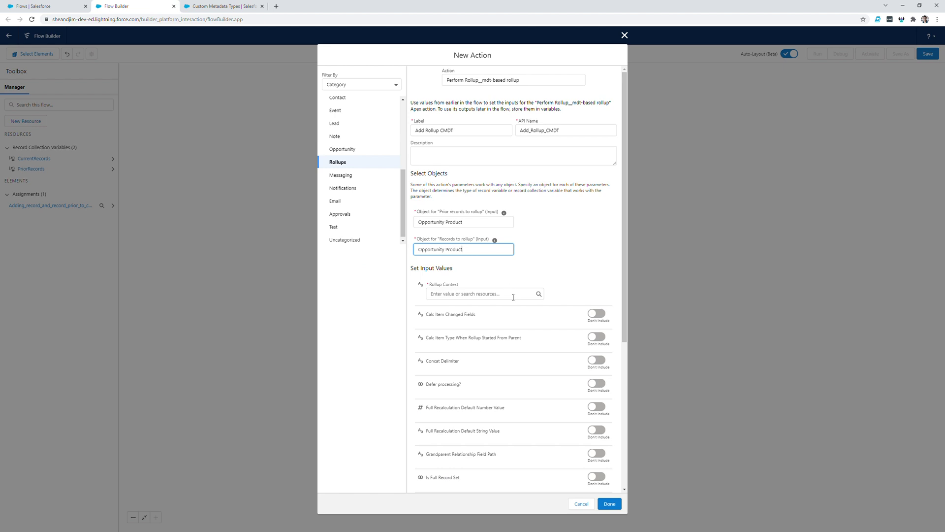
Step: Set Rollup Context to UPSERT and include Defer processing as $GlobalConstant.False
{"action": "left_click", "coordinate": [512, 294]}
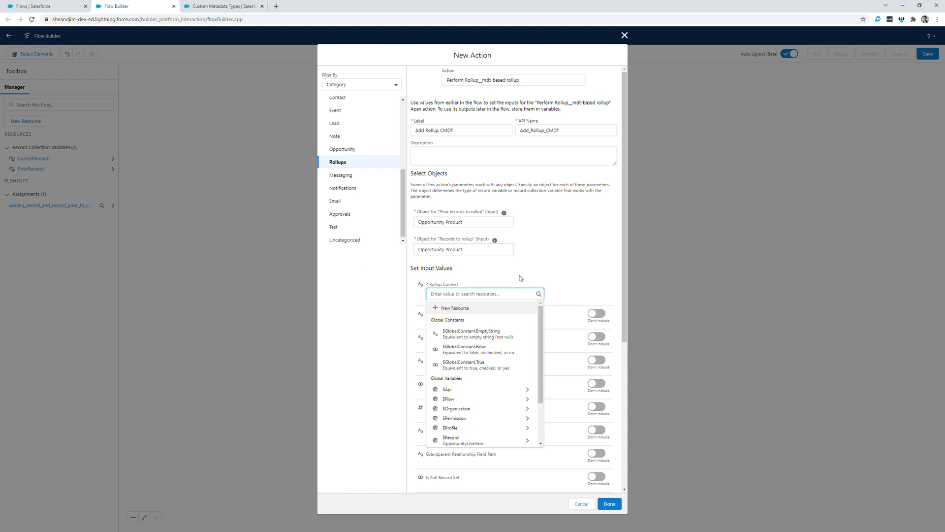
{"action": "type", "text": "UPSERT"}
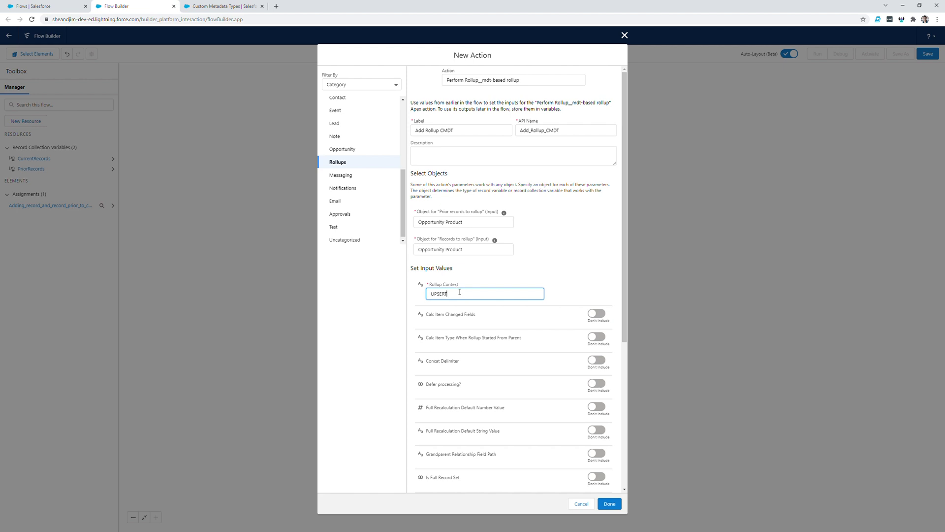
{"action": "scroll", "coordinate": [532, 354], "scroll_direction": "down", "scroll_amount": 1}
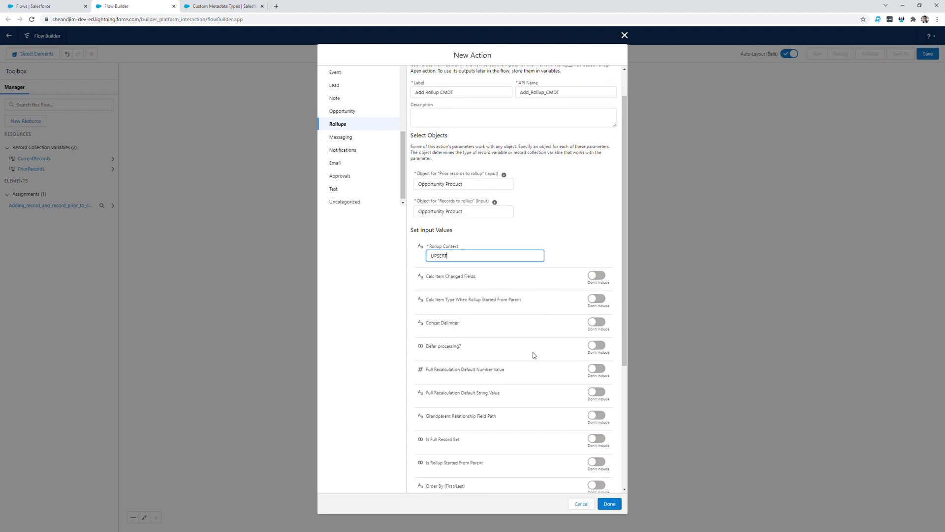
{"action": "left_click", "coordinate": [596, 319]}
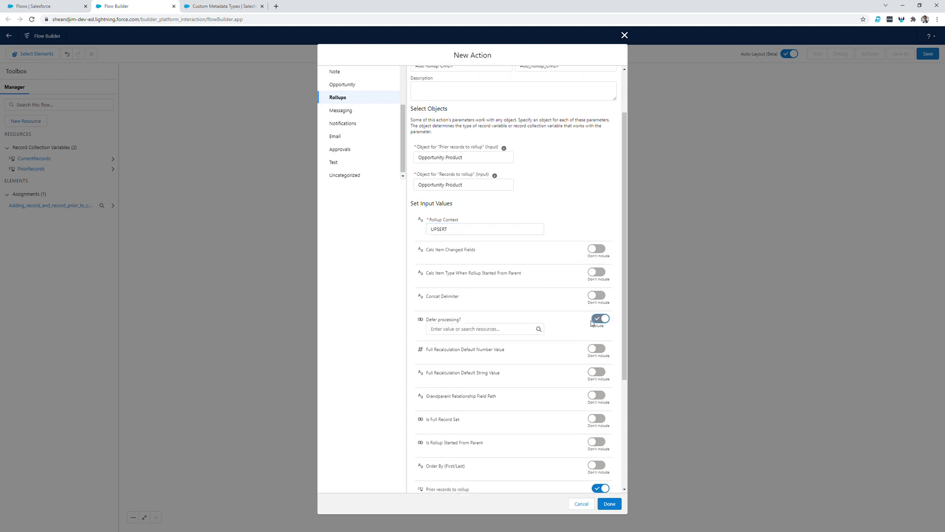
{"action": "left_click", "coordinate": [474, 333]}
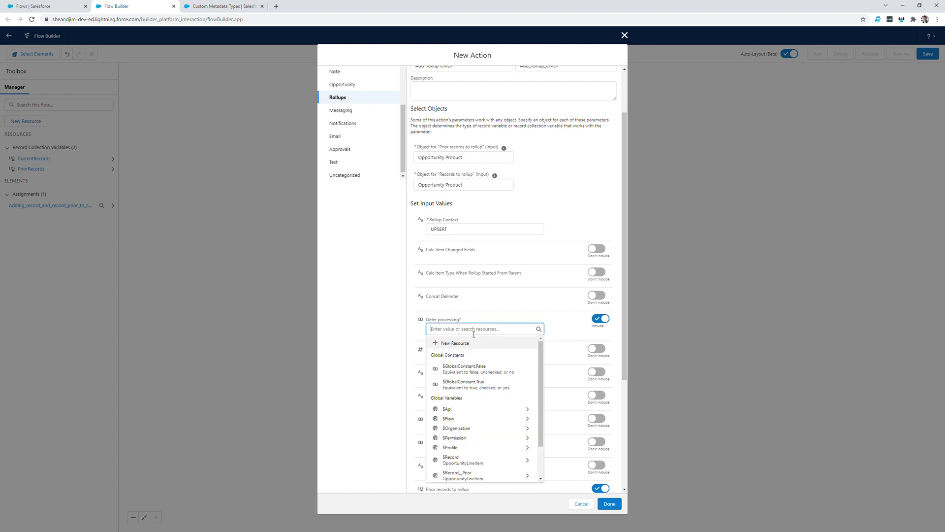
{"action": "left_click", "coordinate": [480, 373]}
Step: Feed PriorRecords as prior records and CurrentRecords as records to roll up, then finish
{"action": "scroll", "coordinate": [496, 375], "scroll_direction": "down", "scroll_amount": 3}
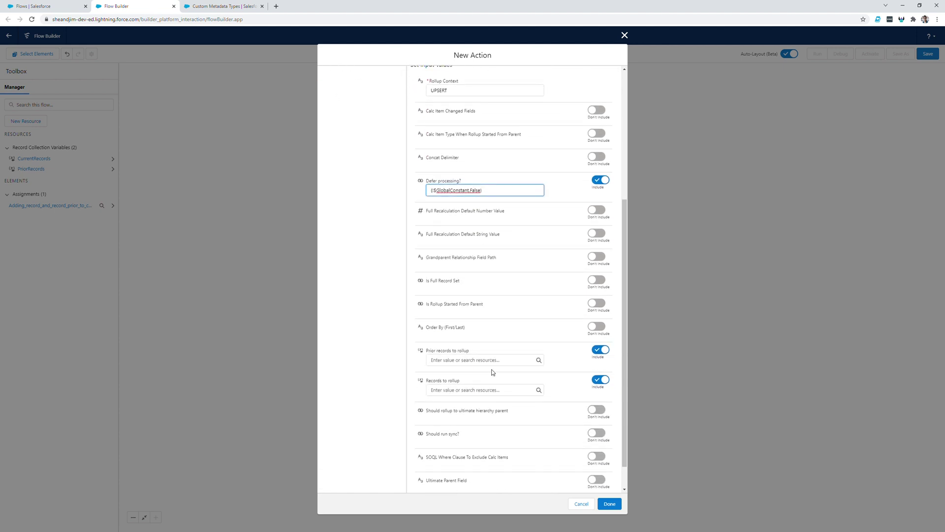
{"action": "left_click", "coordinate": [486, 362]}
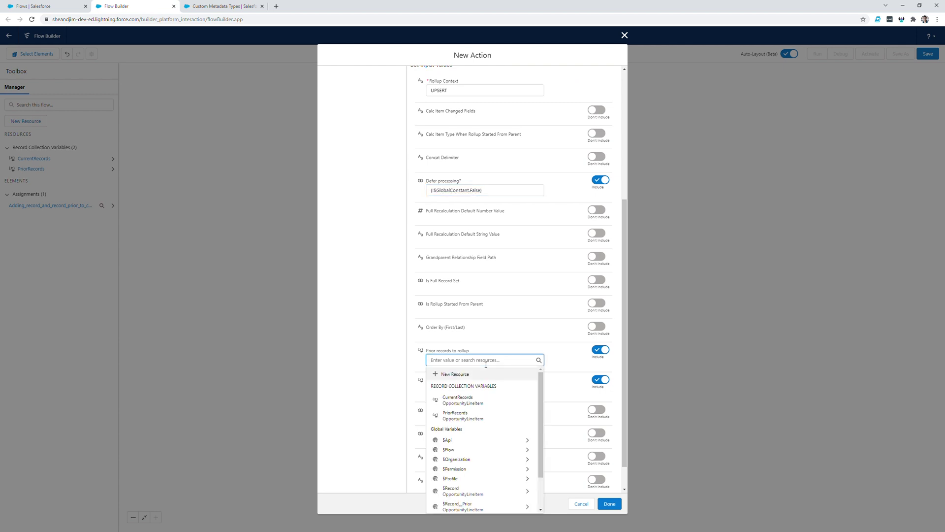
{"action": "left_click", "coordinate": [474, 419]}
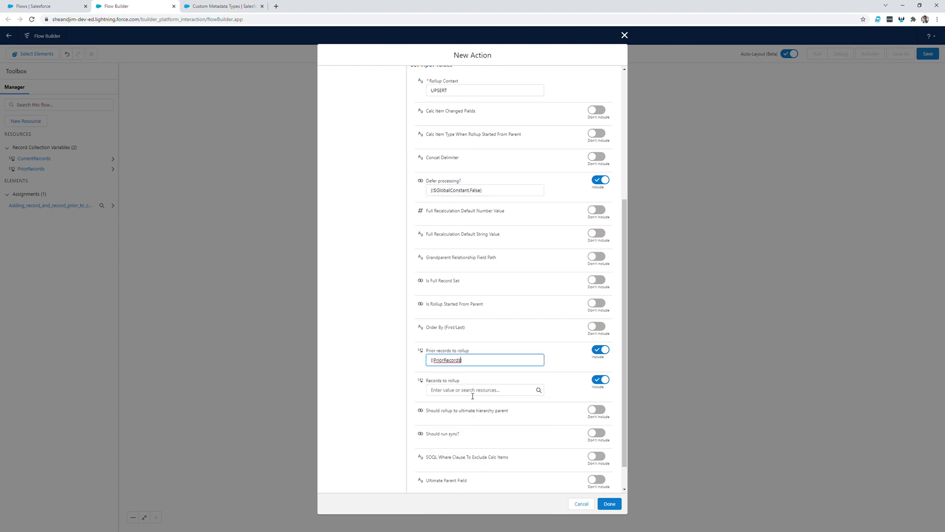
{"action": "left_click", "coordinate": [472, 393]}
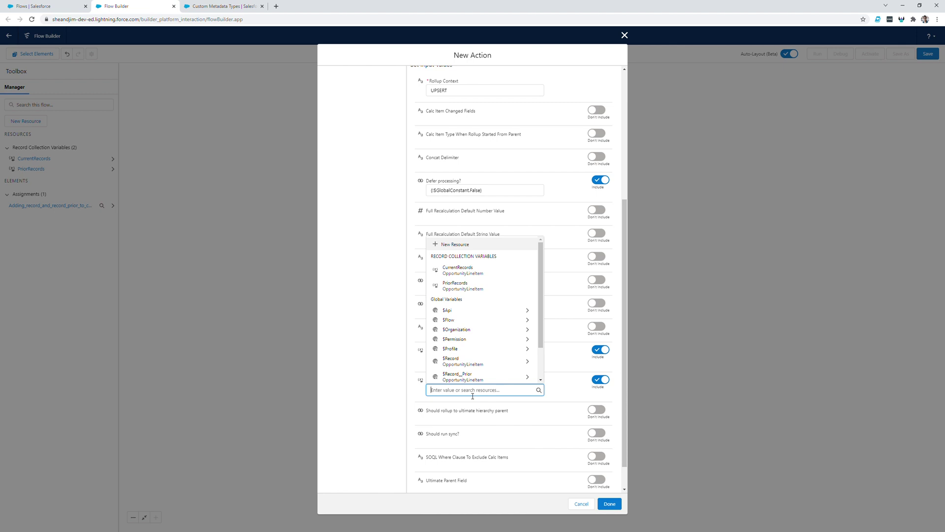
{"action": "left_click", "coordinate": [471, 272]}
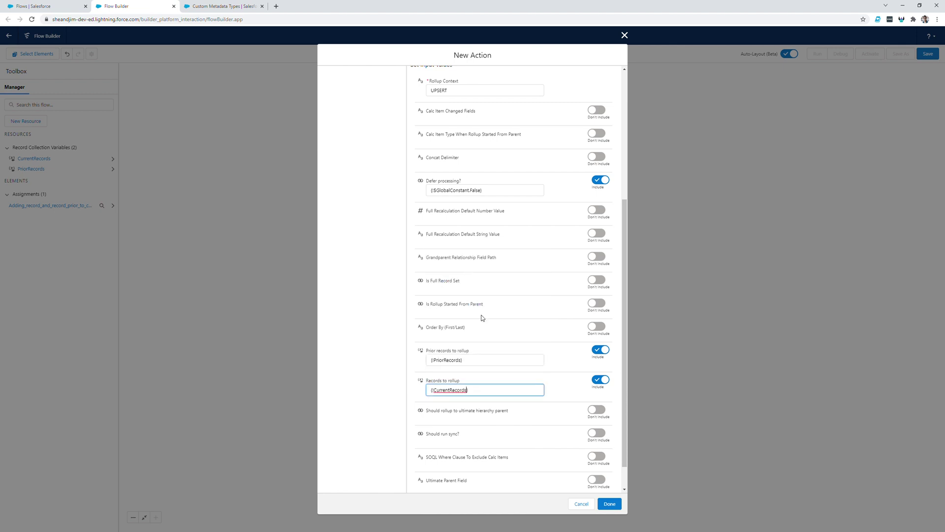
{"action": "left_click", "coordinate": [611, 505]}
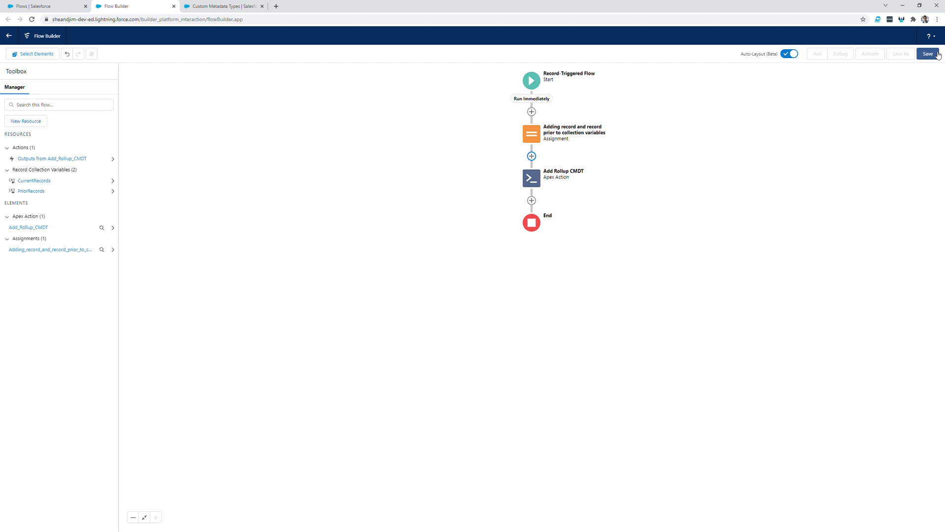
Step: Save the flow with the label '(Example) OLI Total Price To Opp Amount'
{"action": "left_click", "coordinate": [927, 54]}
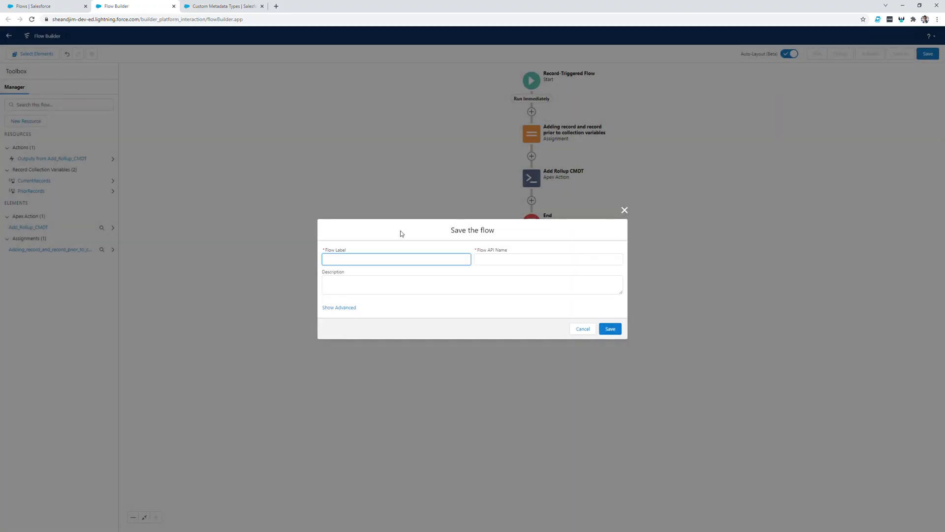
{"action": "type", "text": "(Example) OLI Total Price To Opp Amount"}
{"action": "key", "text": "Tab"}
{"action": "left_click", "coordinate": [610, 328]}
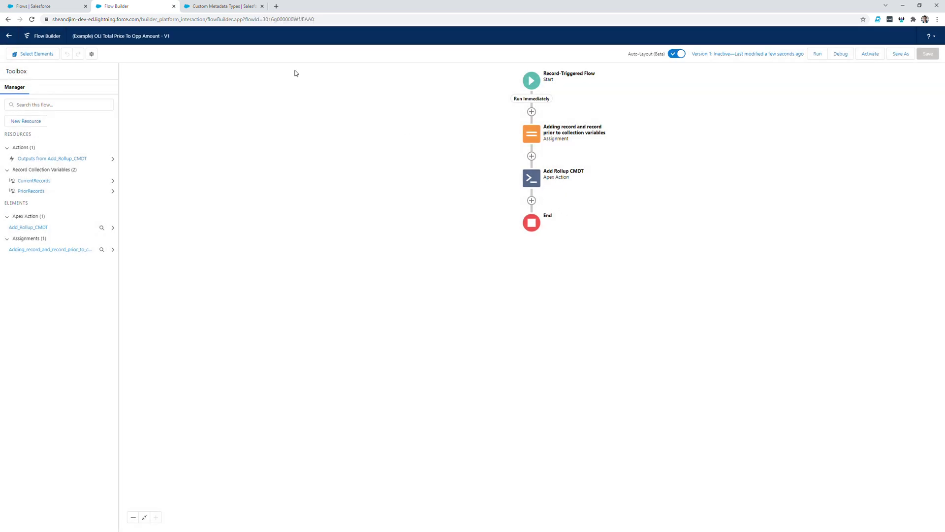
Step: Open the Rollup custom metadata type's records in Setup and start a new record
{"action": "left_click", "coordinate": [243, 9]}
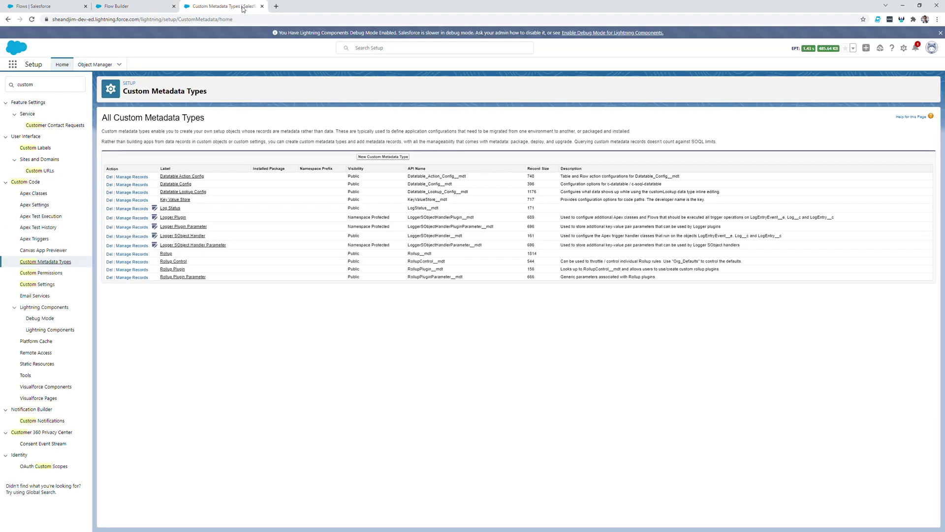
{"action": "left_click", "coordinate": [141, 255]}
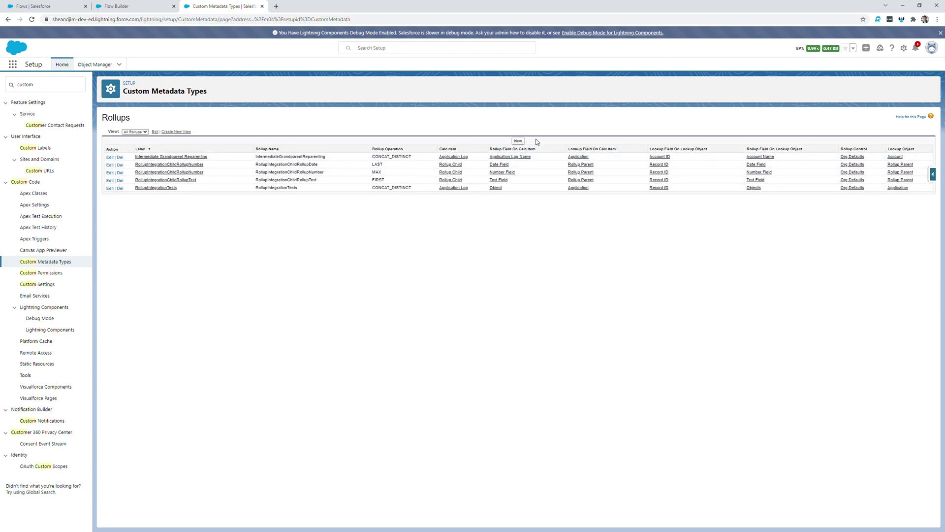
{"action": "left_click", "coordinate": [518, 141]}
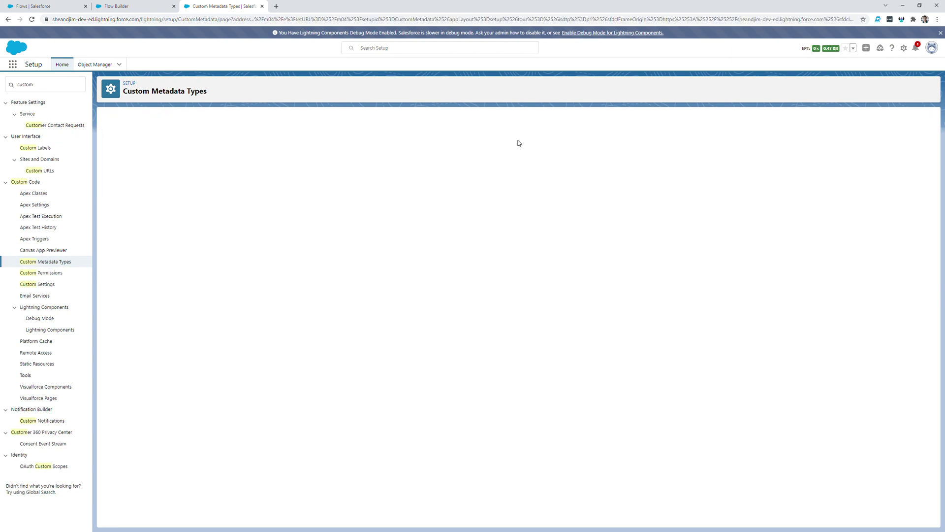
{"action": "left_click", "coordinate": [294, 161]}
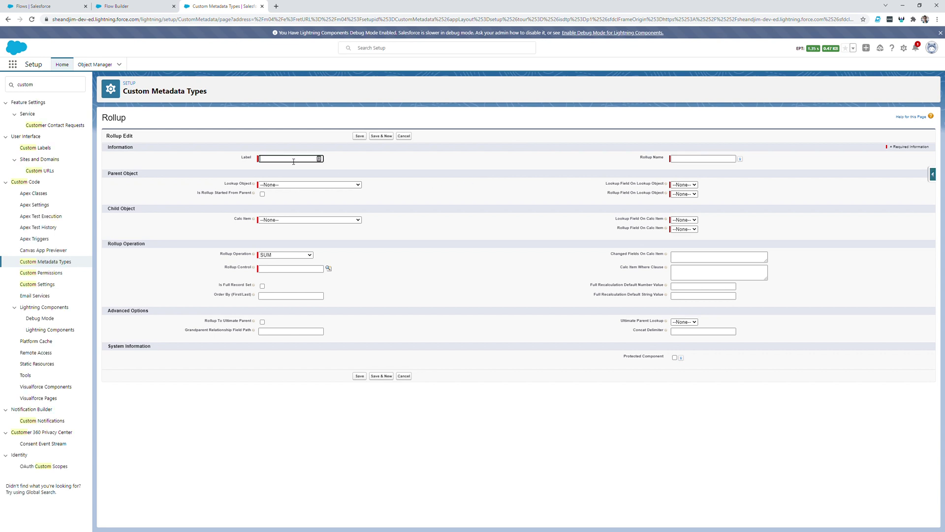
Step: Label the rollup 'Sum OLI Total Price To Amount' with Opportunity as the parent object
{"action": "type", "text": "Sum O"}
{"action": "type", "text": "LI Total"}
{"action": "type", "text": " Price T"}
{"action": "type", "text": "o Am"}
{"action": "type", "text": "ount"}
{"action": "key", "text": "Tab"}
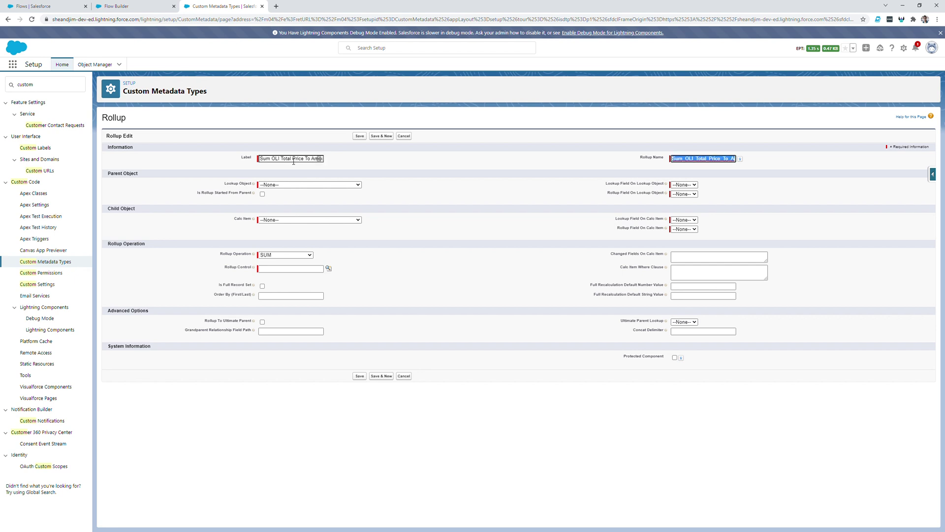
{"action": "left_click", "coordinate": [316, 188]}
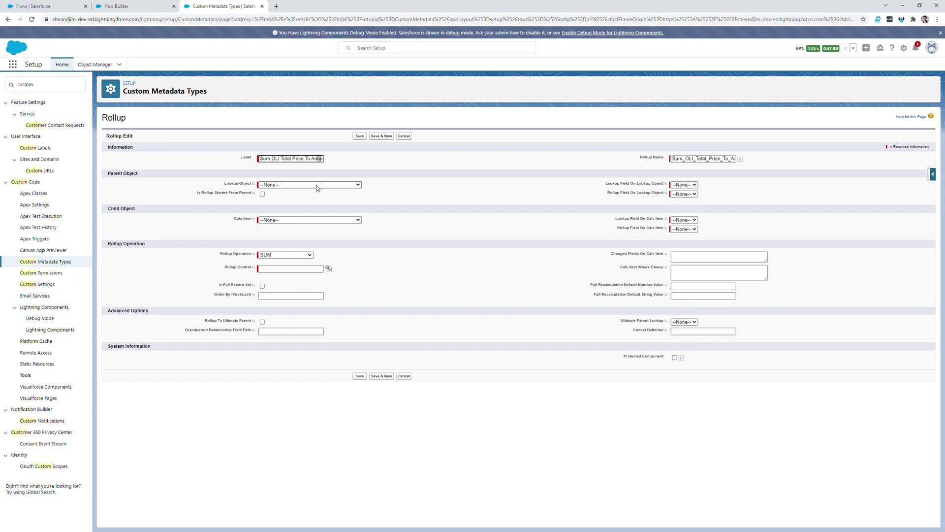
{"action": "key", "text": "o"}
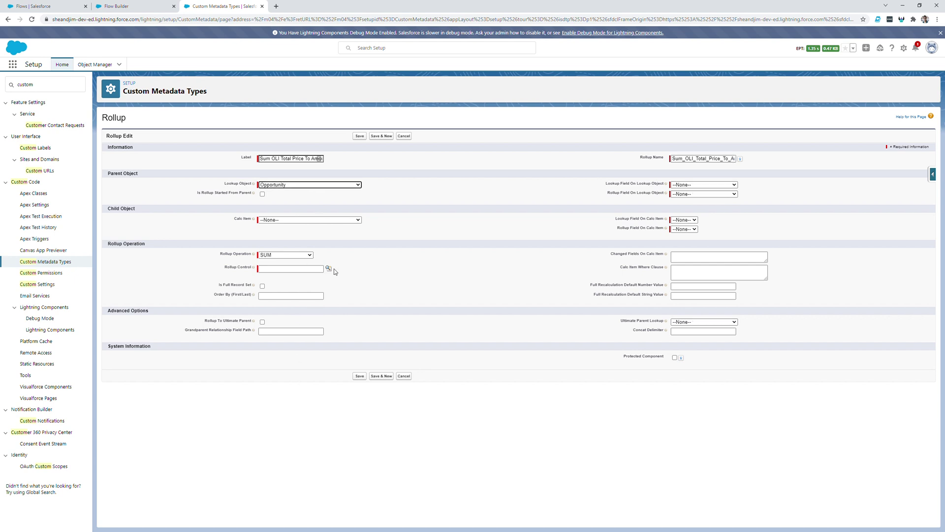
Step: Link the parent by Opportunity ID and roll up into the Amount field
{"action": "left_click", "coordinate": [717, 187]}
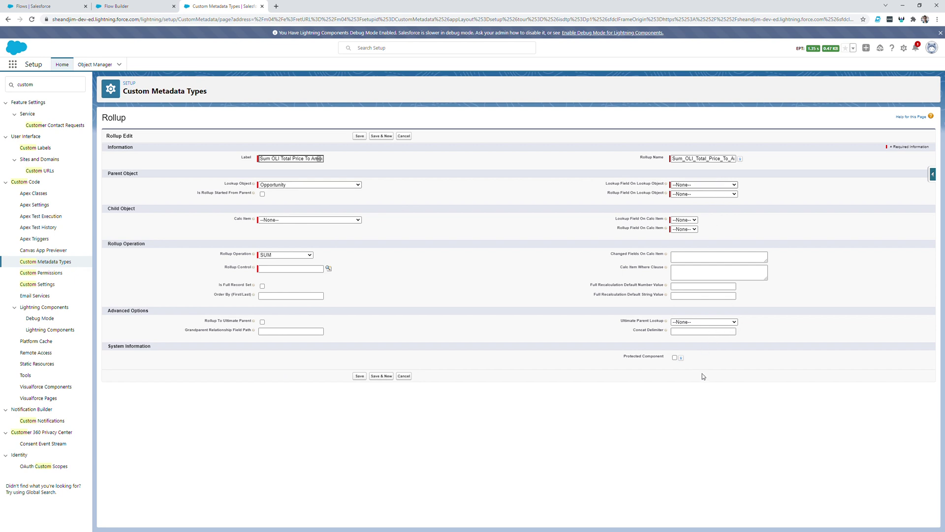
{"action": "left_click", "coordinate": [698, 417]}
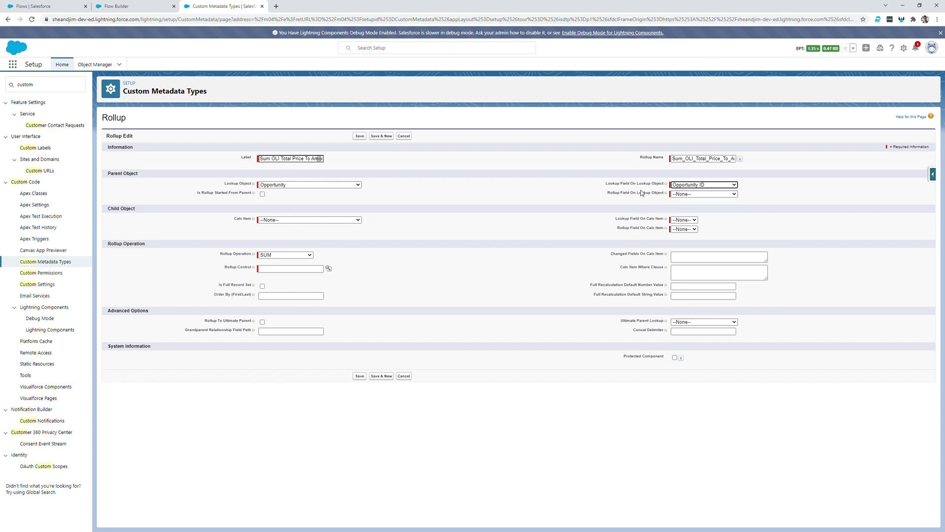
{"action": "left_click", "coordinate": [686, 196]}
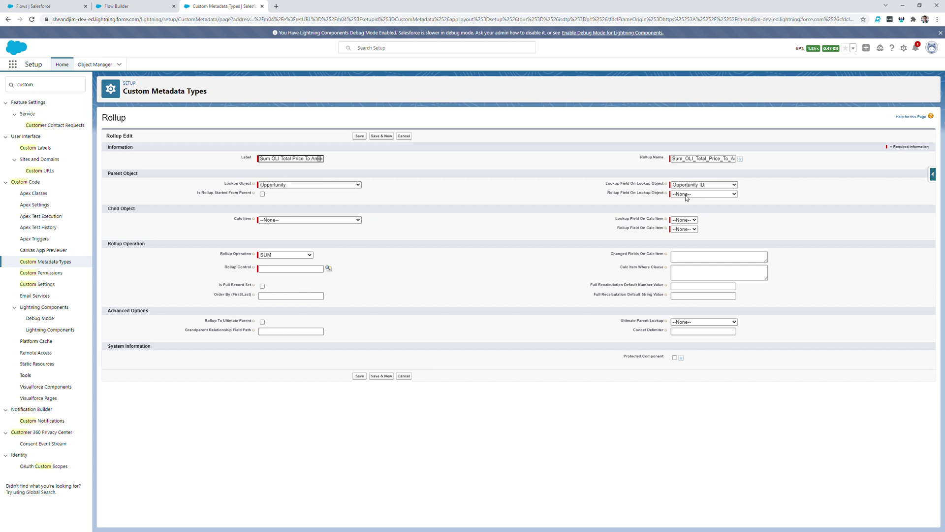
{"action": "left_click", "coordinate": [685, 244]}
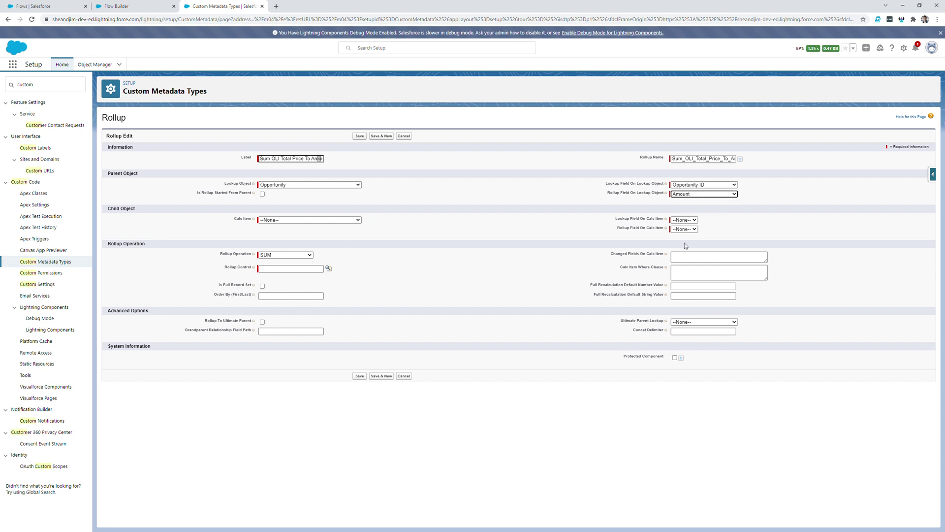
{"action": "left_click", "coordinate": [329, 222]}
Step: Set the rollup to SUM Opportunity Product's Total Price, linked by Opportunity ID
{"action": "left_click", "coordinate": [330, 223]}
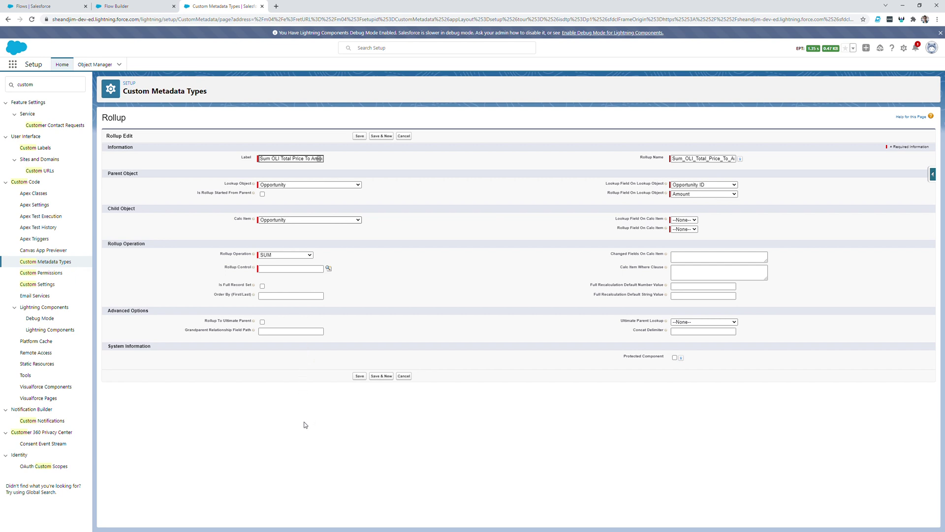
{"action": "key", "text": "Down"}
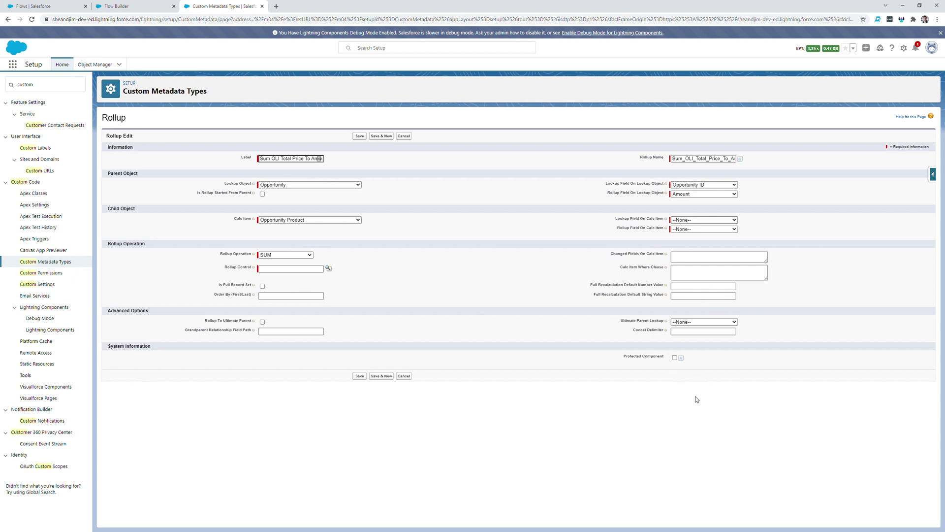
{"action": "key", "text": "Down"}
{"action": "key", "text": "Tab"}
{"action": "key", "text": "t"}
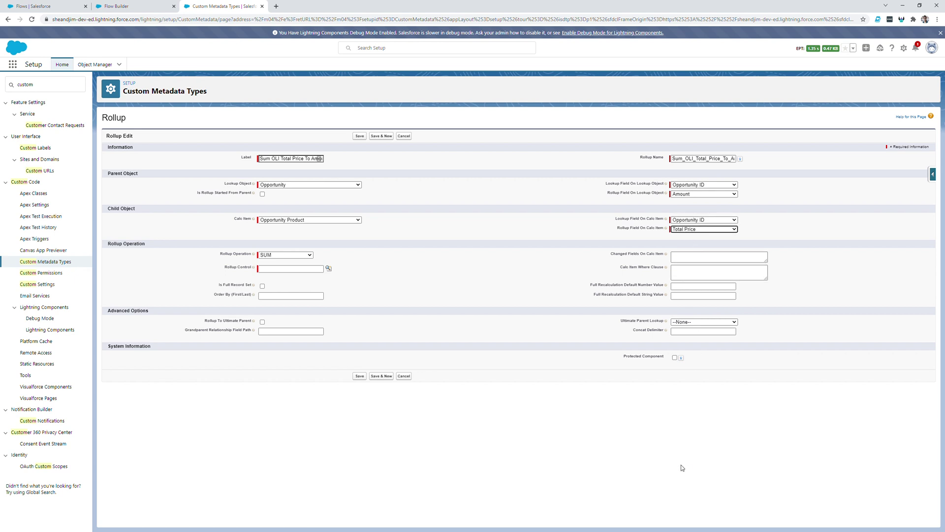
{"action": "left_click", "coordinate": [274, 257]}
{"action": "left_click", "coordinate": [279, 255]}
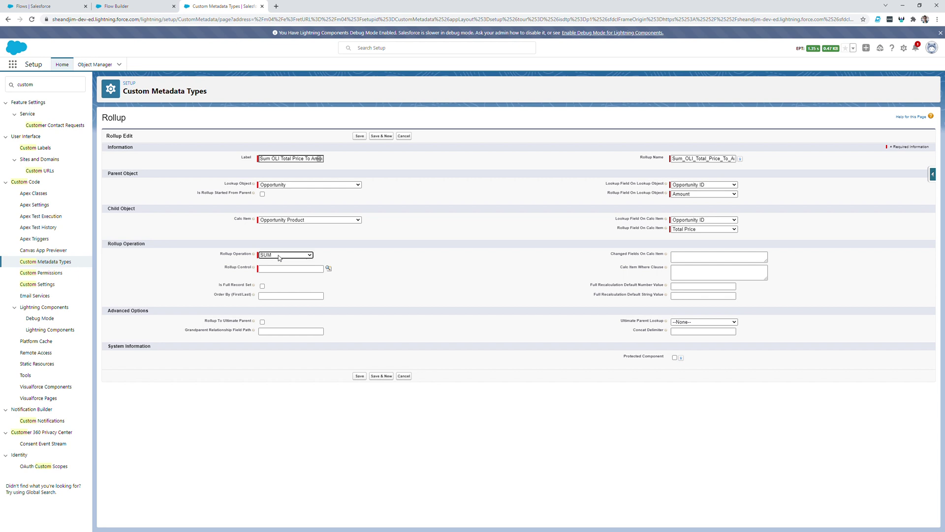
Step: Enter Org_Defaults as the rollup control and save the new Rollup record
{"action": "left_click", "coordinate": [288, 268]}
{"action": "left_click", "coordinate": [280, 286]}
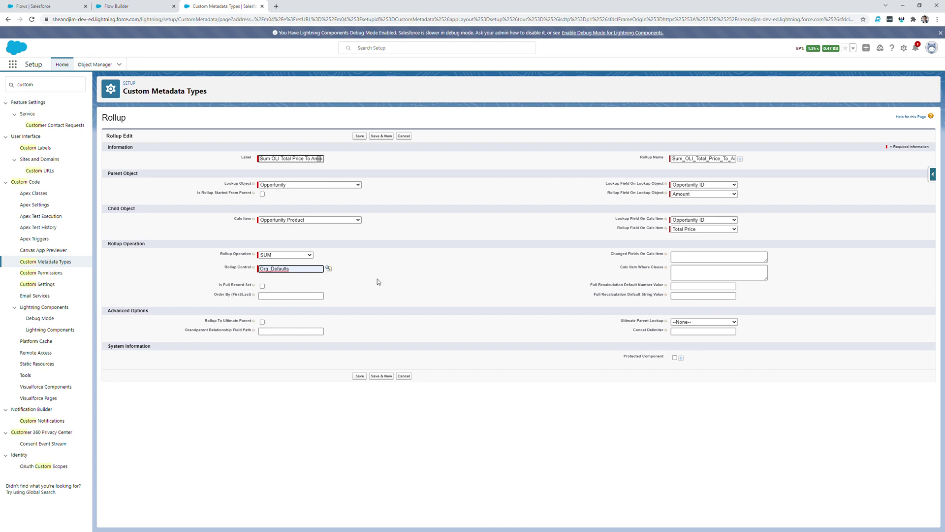
{"action": "left_click", "coordinate": [360, 376]}
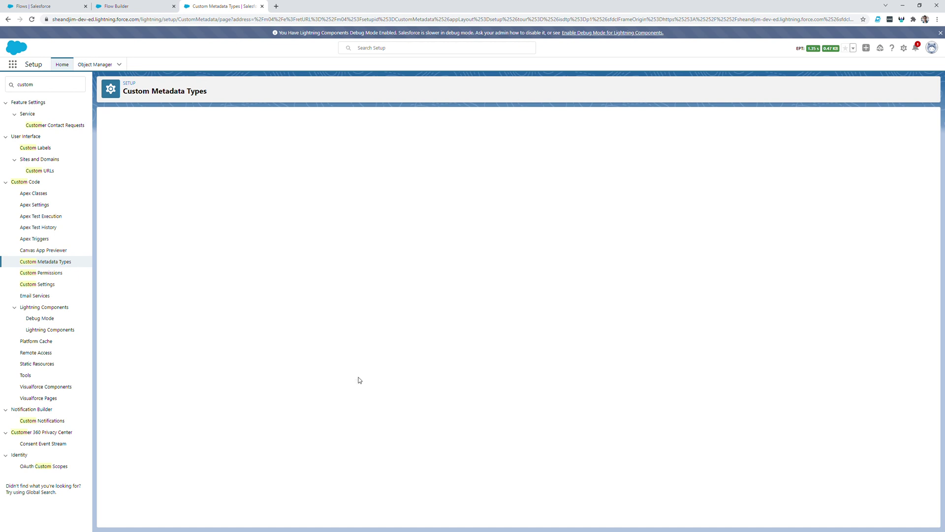